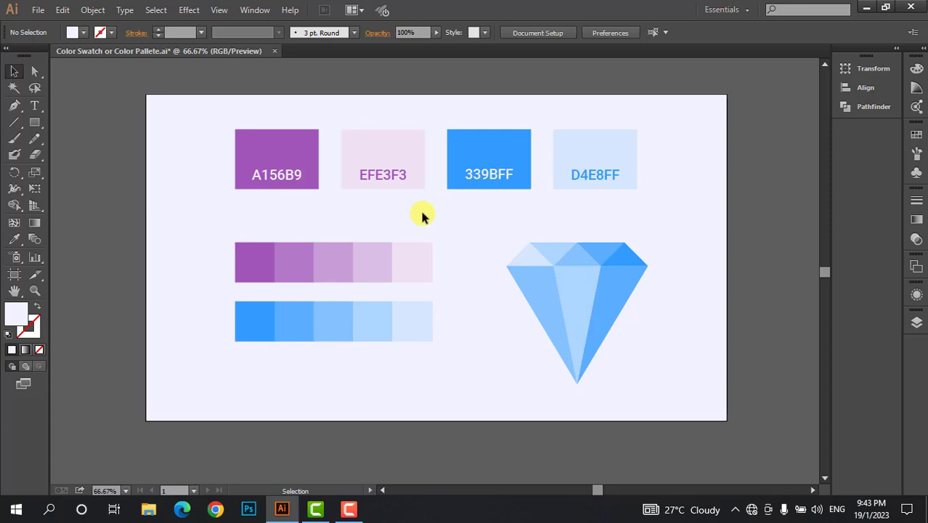
Step: Create a new document with the Web profile, 1280 px wide and 720 px high, with alignment of new objects to the pixel grid turned off
{"action": "left_click", "coordinate": [39, 11]}
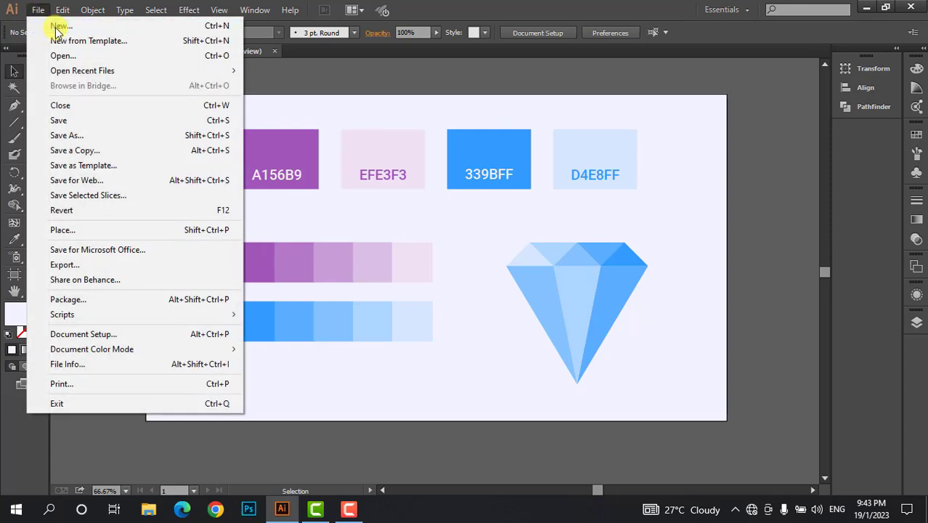
{"action": "left_click", "coordinate": [58, 27]}
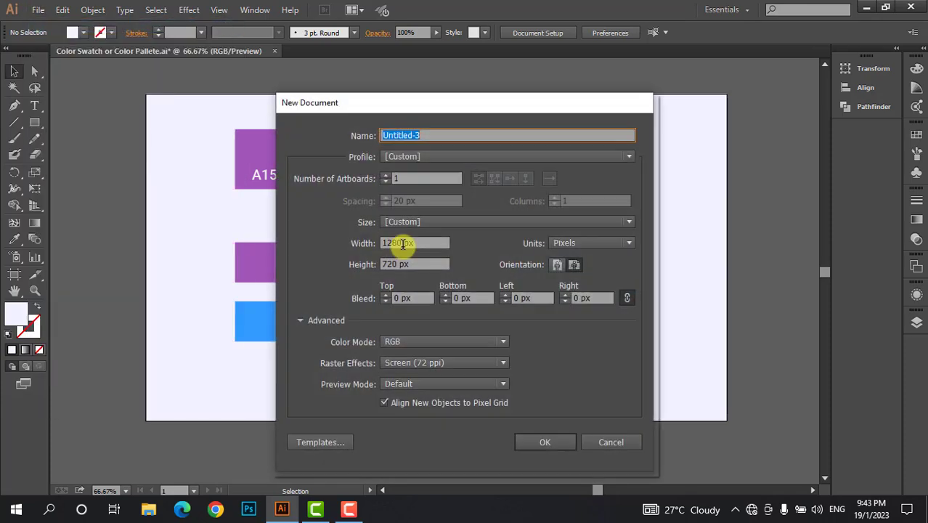
{"action": "left_click", "coordinate": [432, 159]}
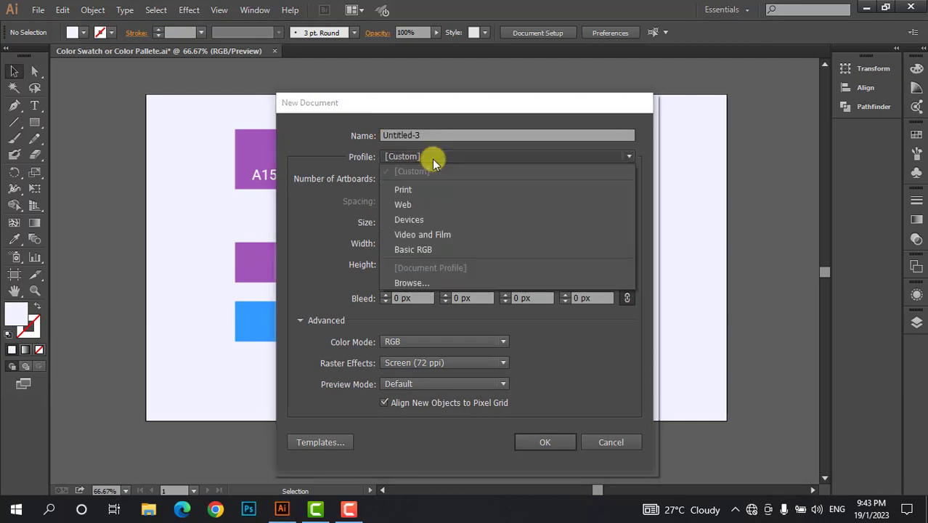
{"action": "left_click", "coordinate": [407, 206]}
{"action": "left_click", "coordinate": [426, 242]}
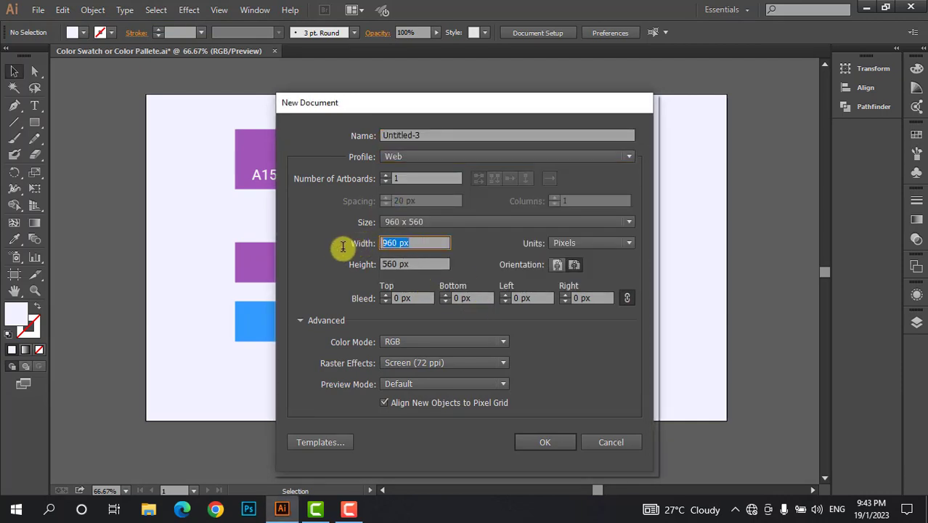
{"action": "type", "text": "1280"}
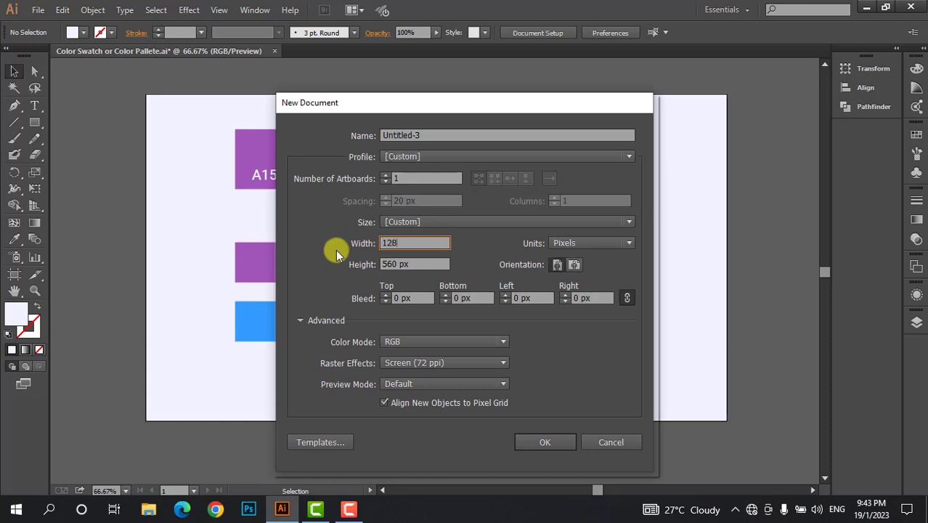
{"action": "left_click", "coordinate": [425, 263]}
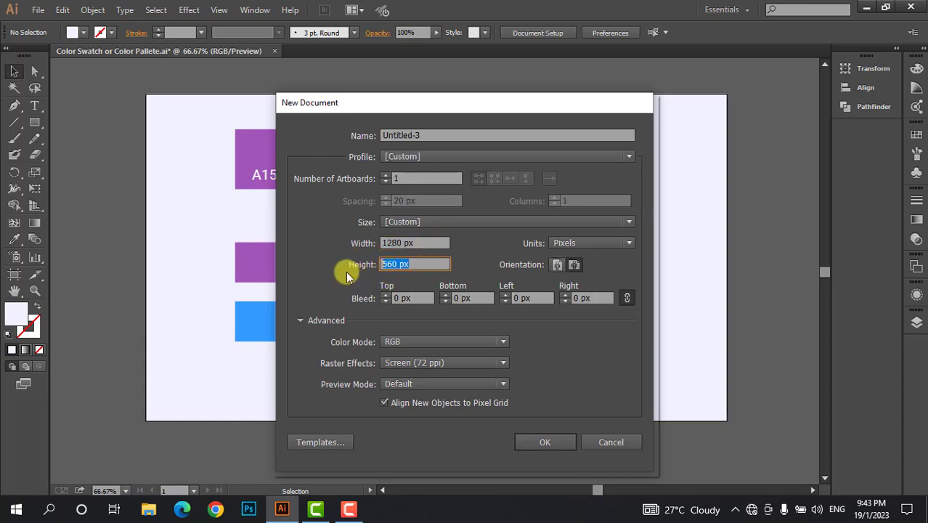
{"action": "type", "text": "720"}
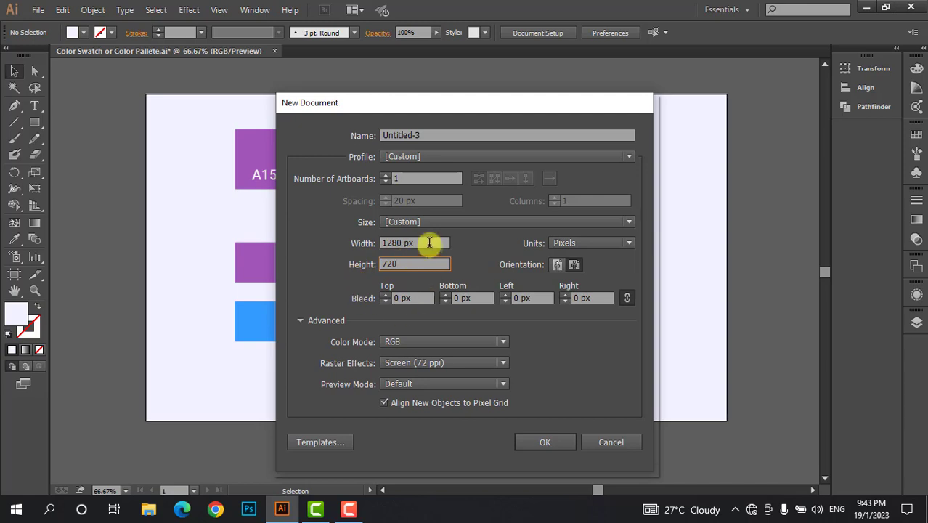
{"action": "left_click", "coordinate": [385, 402]}
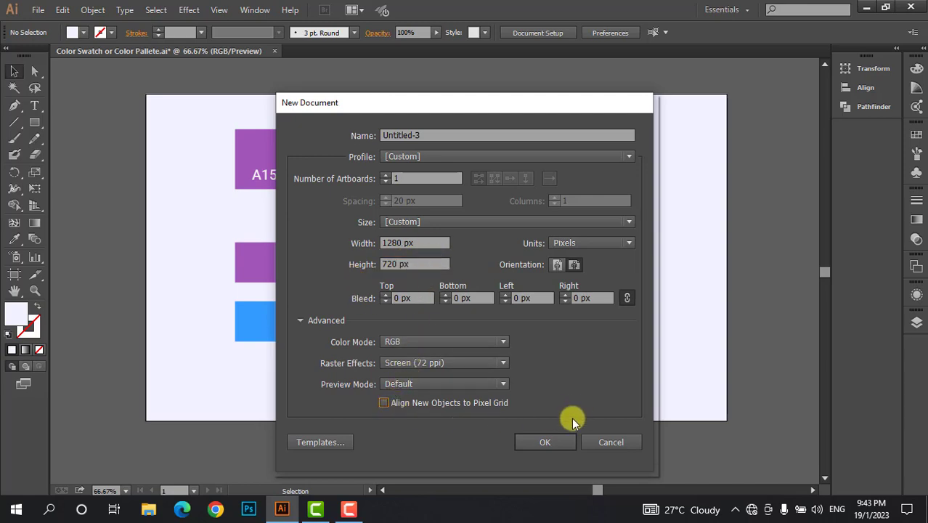
{"action": "left_click", "coordinate": [552, 444]}
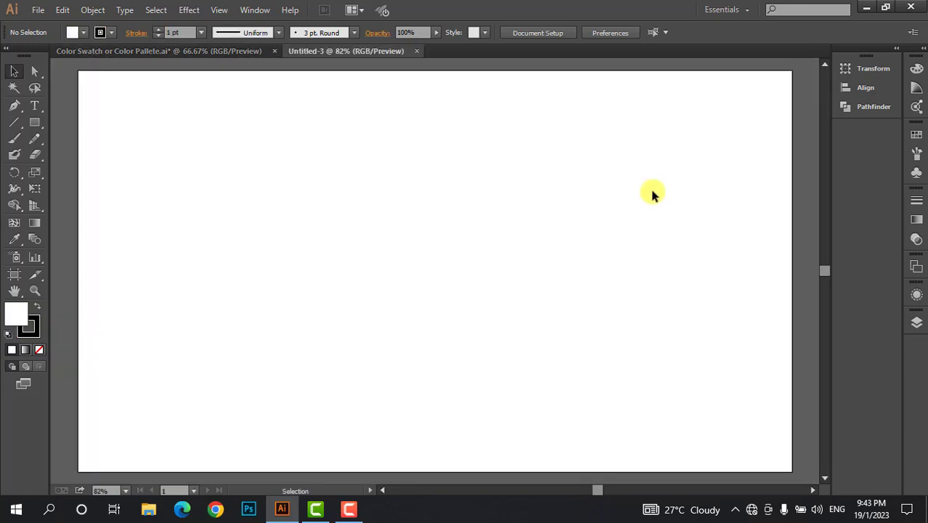
Step: Copy the four labelled colour swatches from the Color Swatch document into the upper part of the new artboard
{"action": "key", "text": "ctrl+minus"}
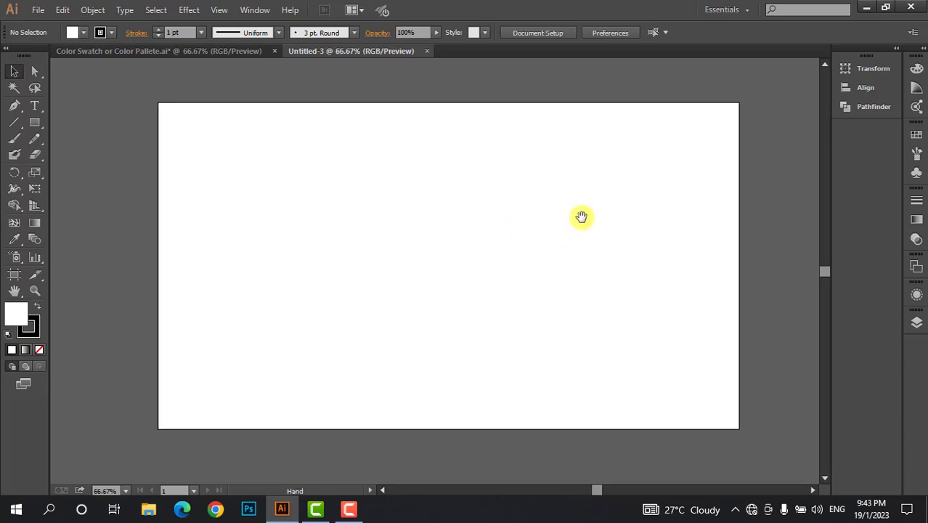
{"action": "left_click_drag", "start_coordinate": [581, 216], "coordinate": [551, 204]}
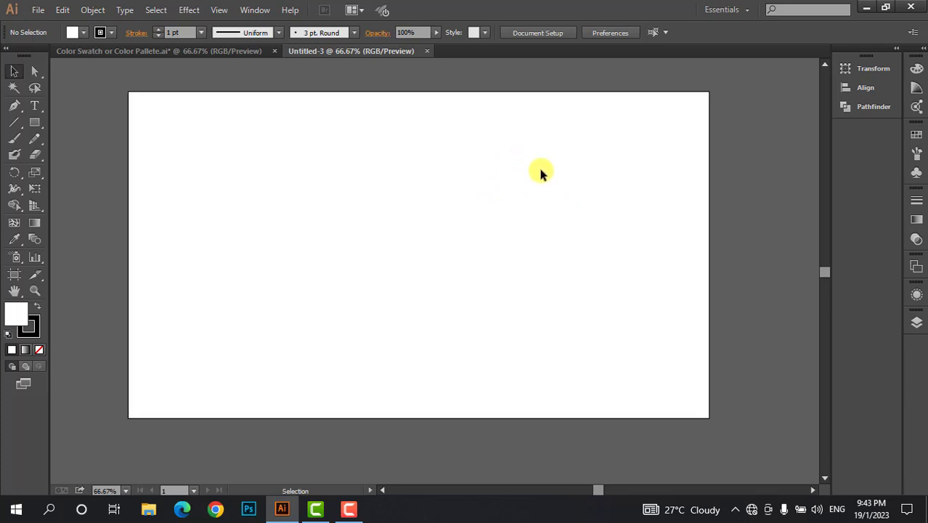
{"action": "left_click", "coordinate": [202, 51]}
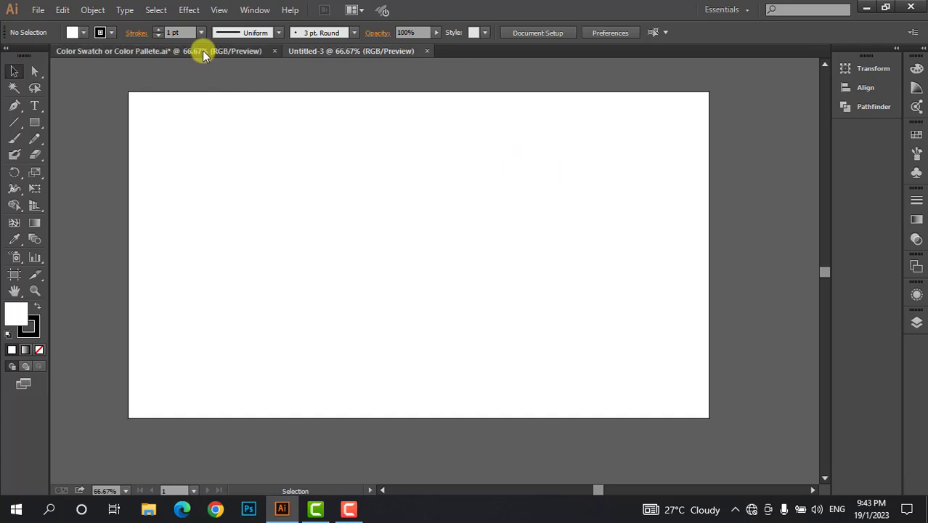
{"action": "left_click_drag", "start_coordinate": [219, 138], "coordinate": [654, 194]}
{"action": "left_click_drag", "start_coordinate": [495, 165], "coordinate": [445, 132]}
{"action": "left_click", "coordinate": [442, 214]}
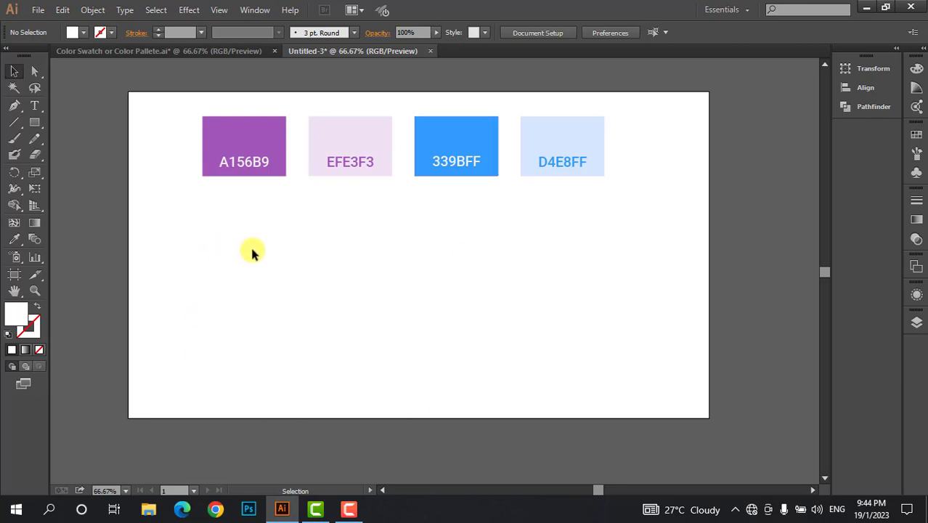
Step: Draw a square about 117 px wide below the A156B9 swatch and fill it with the colour sampled from the 339BFF swatch
{"action": "left_click", "coordinate": [34, 122]}
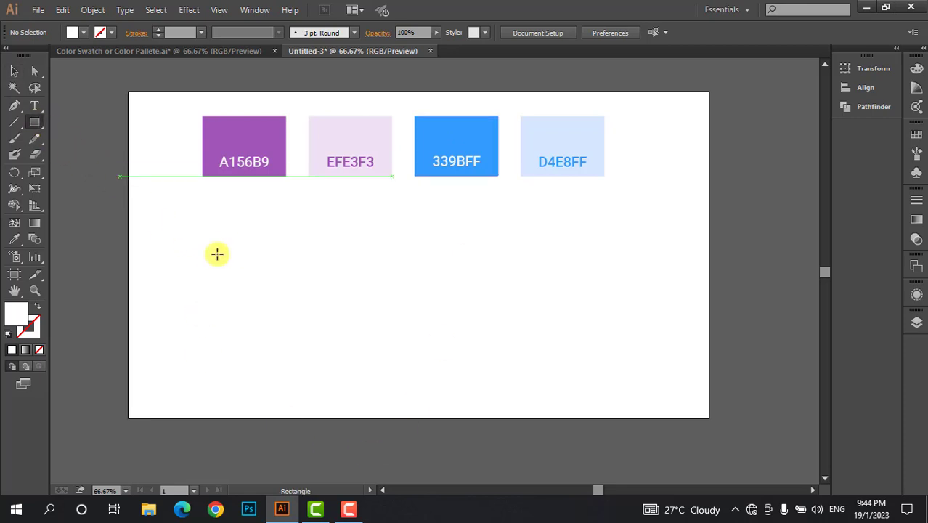
{"action": "left_click_drag", "start_coordinate": [225, 269], "coordinate": [250, 295]}
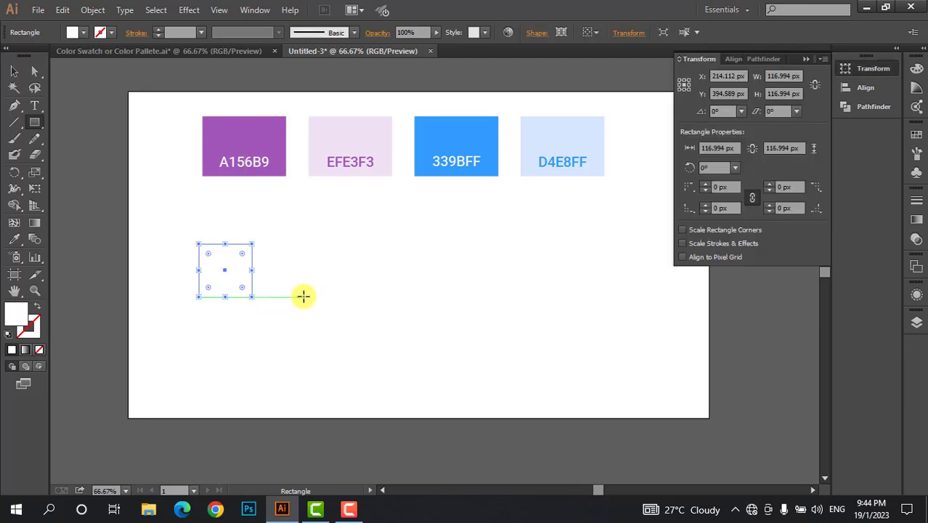
{"action": "left_click", "coordinate": [14, 239]}
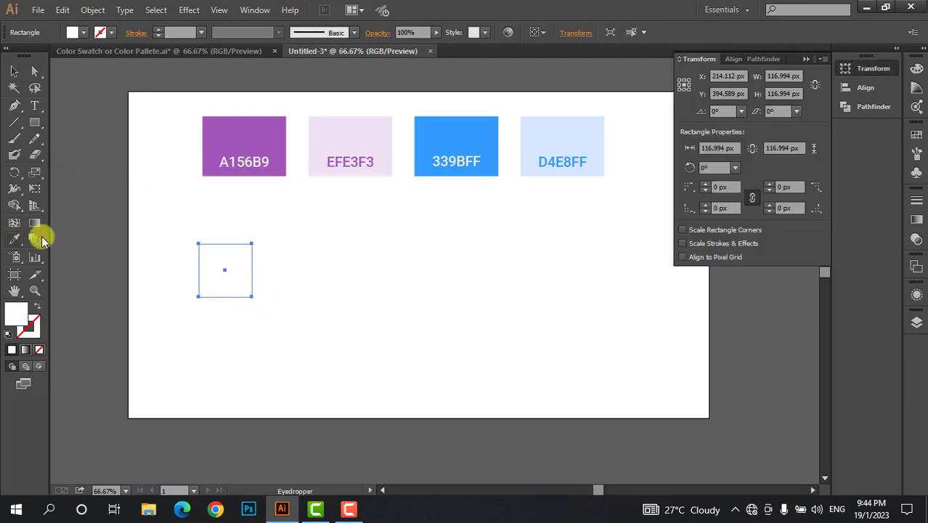
{"action": "left_click", "coordinate": [476, 132]}
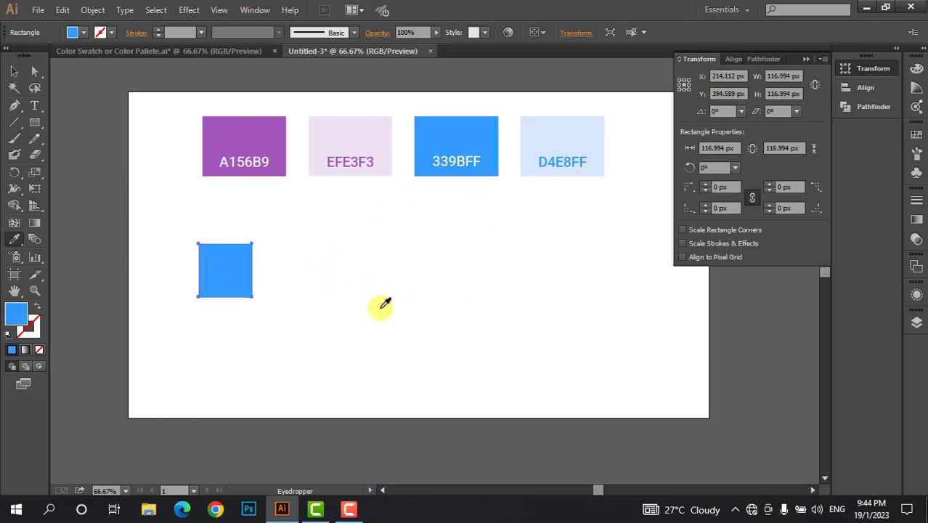
Step: Duplicate the blue square horizontally to about X 758 px and fill the copy with the colour sampled from the D4E8FF swatch
{"action": "left_click", "coordinate": [15, 72]}
{"action": "left_click", "coordinate": [233, 272]}
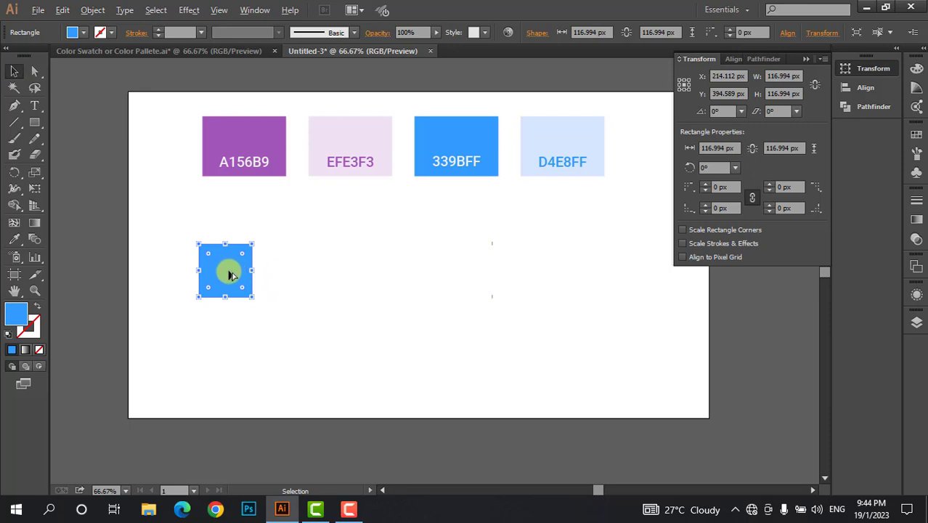
{"action": "left_click_drag", "start_coordinate": [234, 273], "coordinate": [476, 299]}
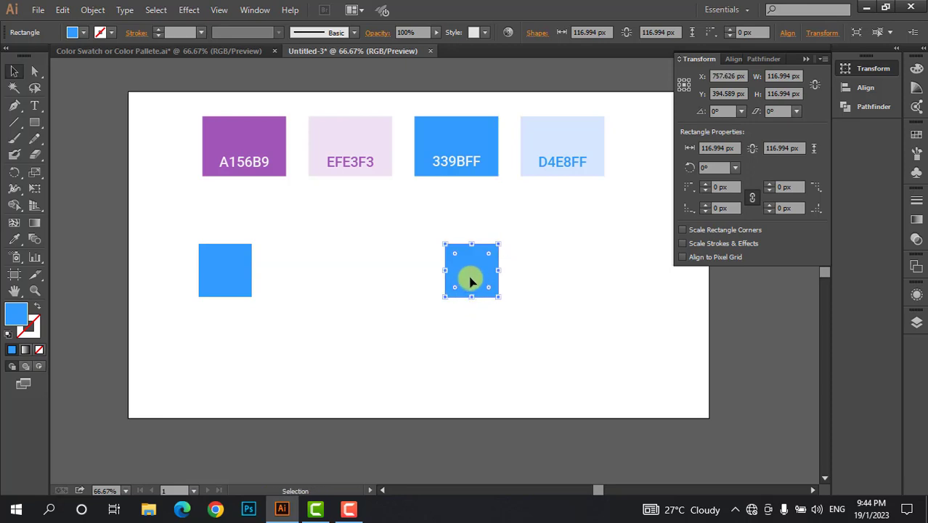
{"action": "key", "text": "i"}
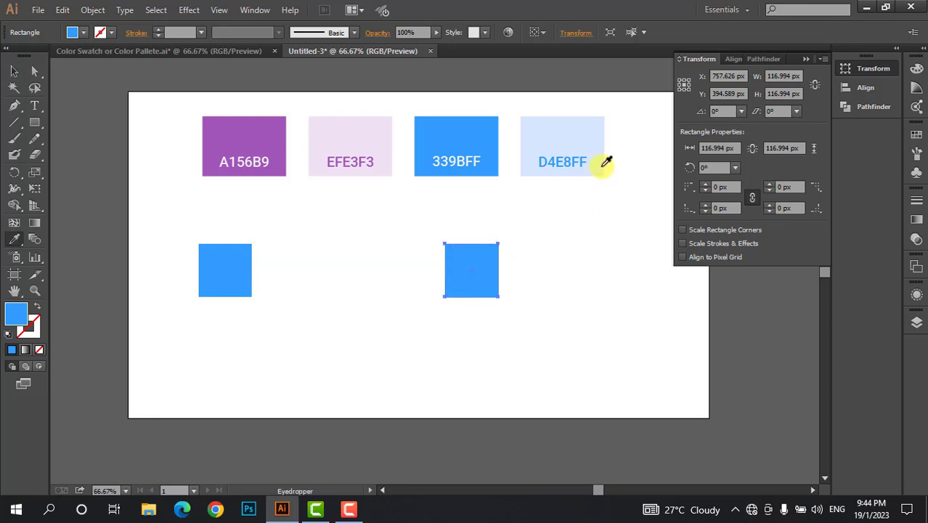
{"action": "left_click", "coordinate": [587, 124]}
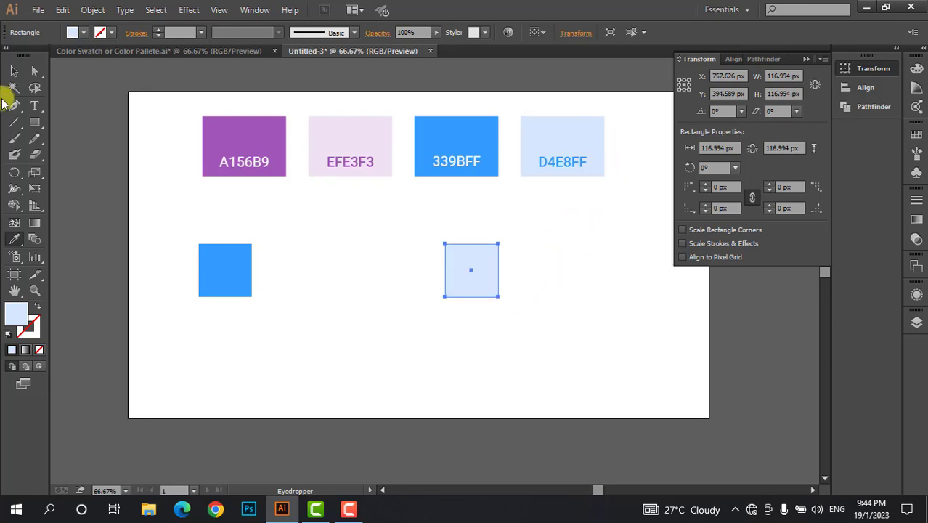
Step: Select both the dark and light blue squares and join them with the Blend tool
{"action": "left_click", "coordinate": [15, 73]}
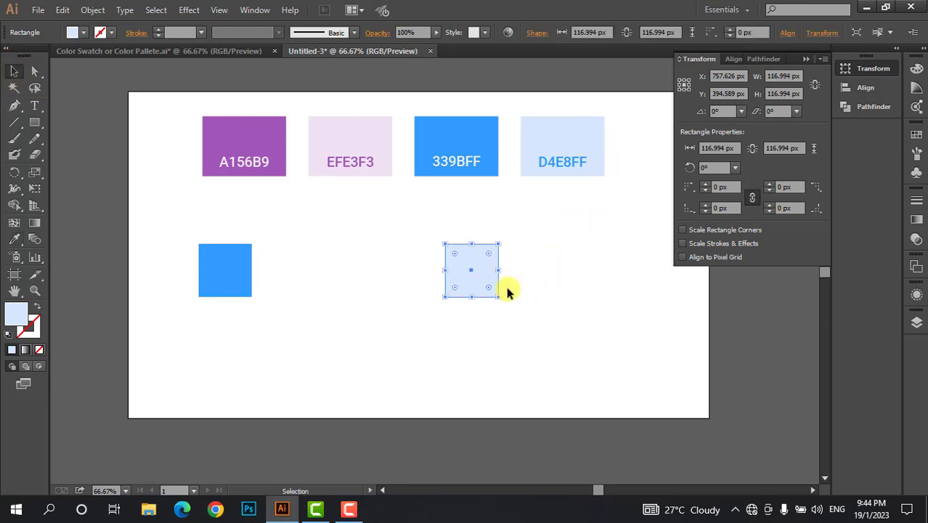
{"action": "left_click_drag", "start_coordinate": [534, 302], "coordinate": [165, 262]}
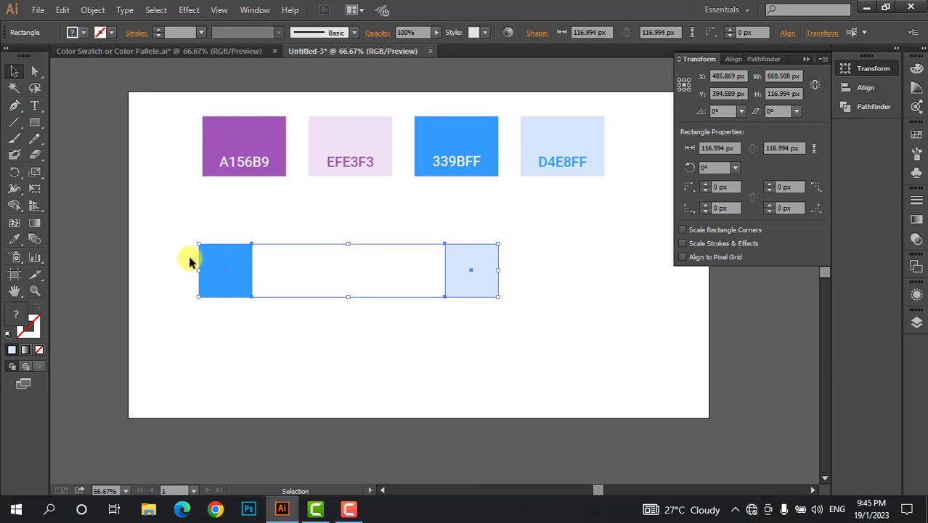
{"action": "left_click", "coordinate": [34, 244]}
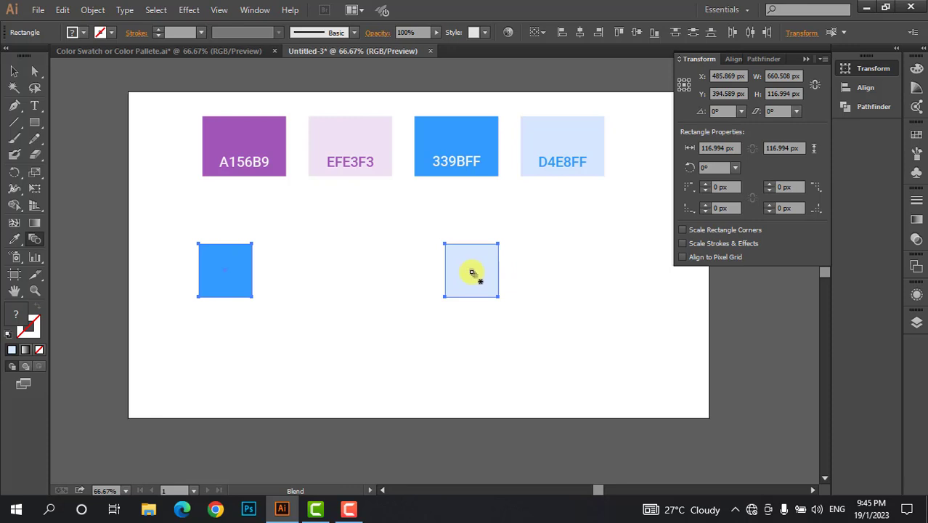
{"action": "left_click", "coordinate": [470, 270]}
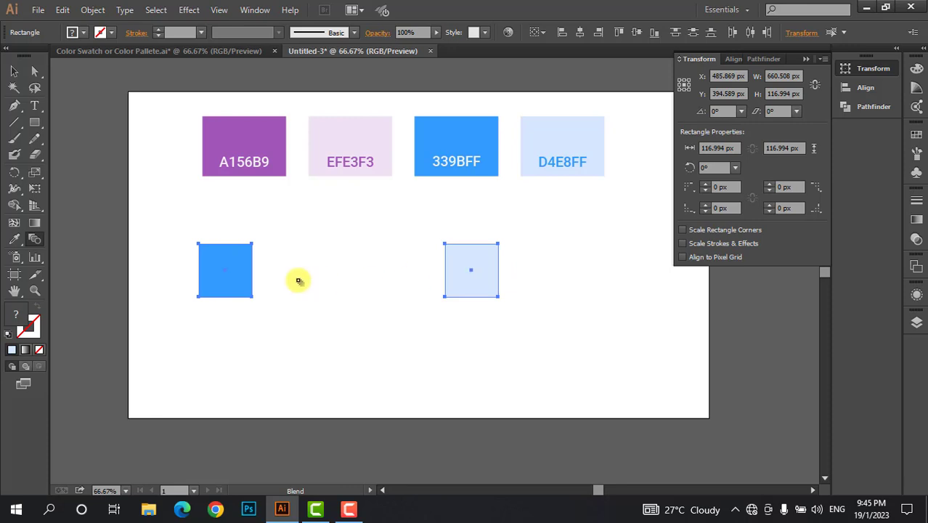
{"action": "left_click", "coordinate": [225, 270]}
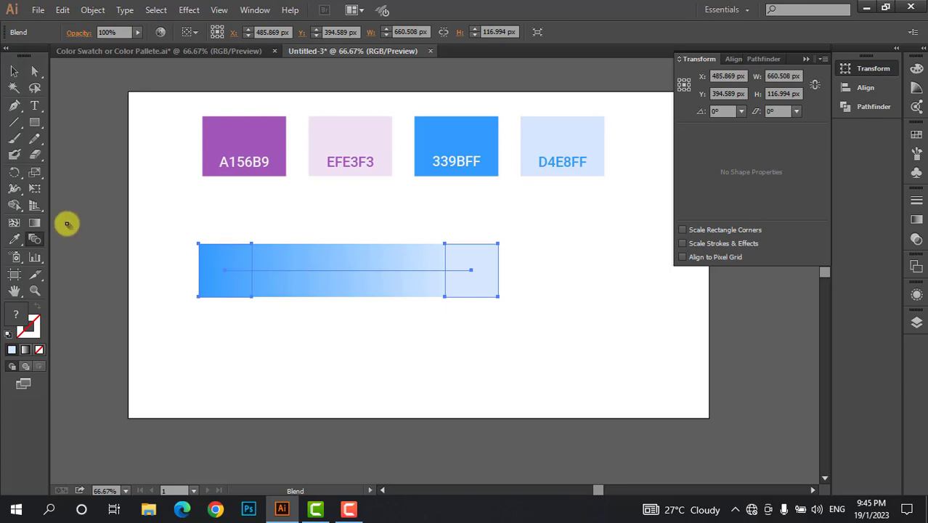
Step: Set the blend's spacing to Specified Steps with 3 steps, with the preview turned on
{"action": "double_click", "coordinate": [35, 241]}
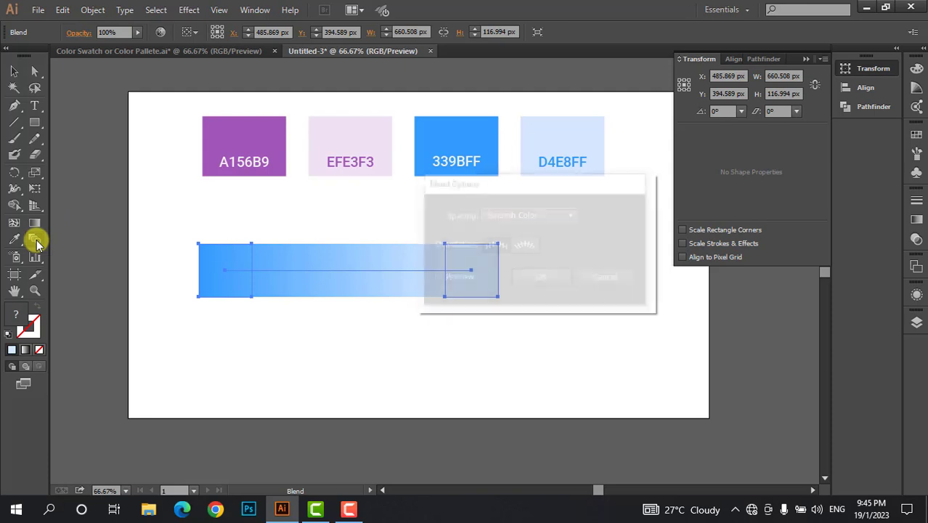
{"action": "left_click", "coordinate": [533, 216]}
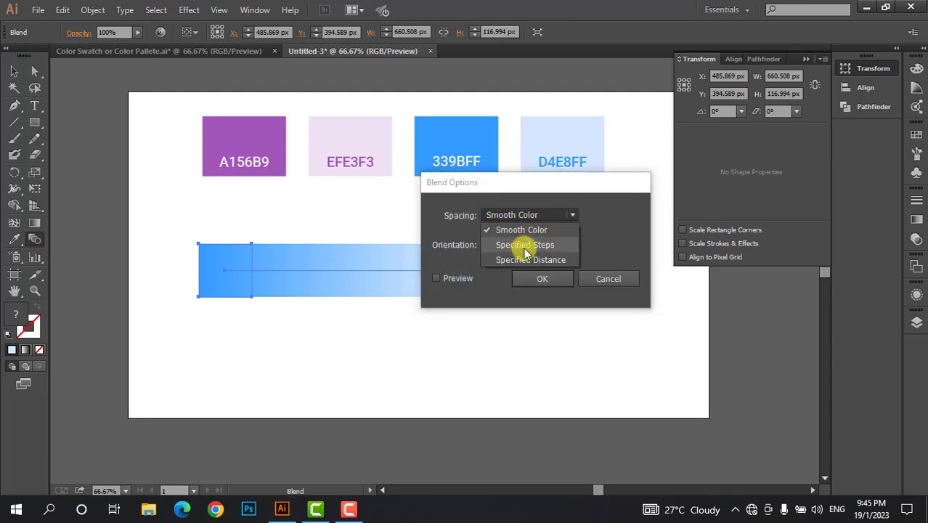
{"action": "left_click", "coordinate": [525, 246]}
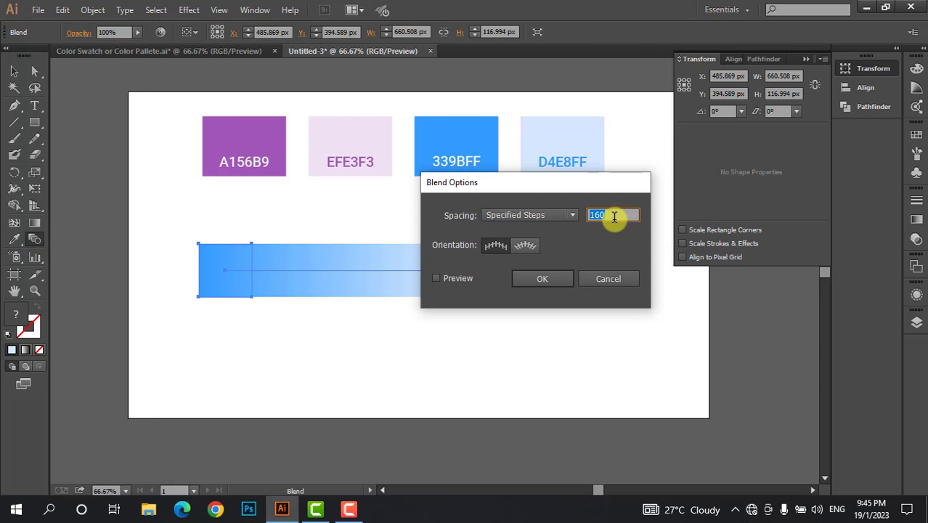
{"action": "type", "text": "3"}
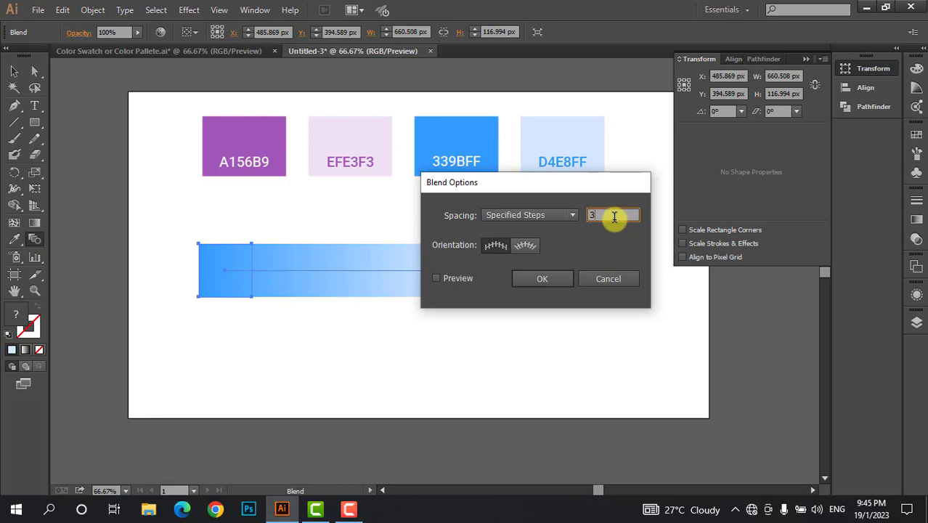
{"action": "left_click", "coordinate": [436, 278]}
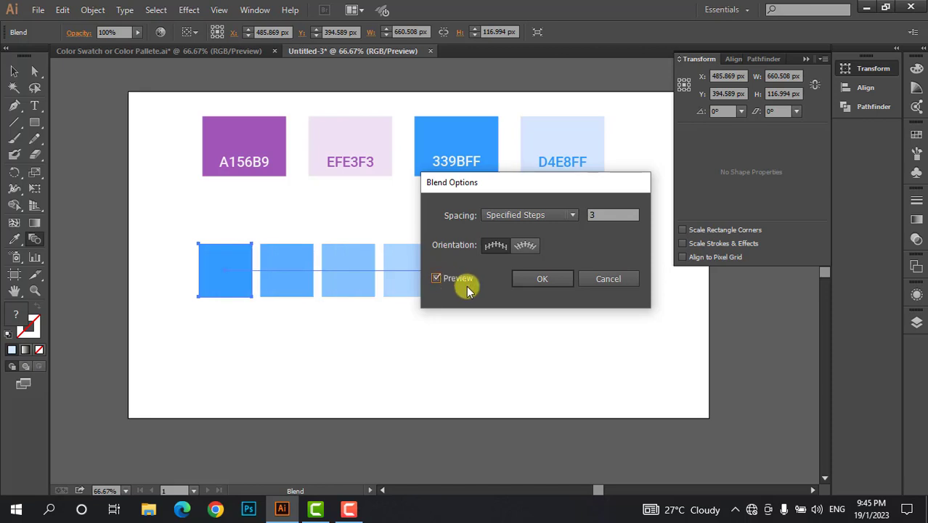
{"action": "left_click", "coordinate": [543, 282]}
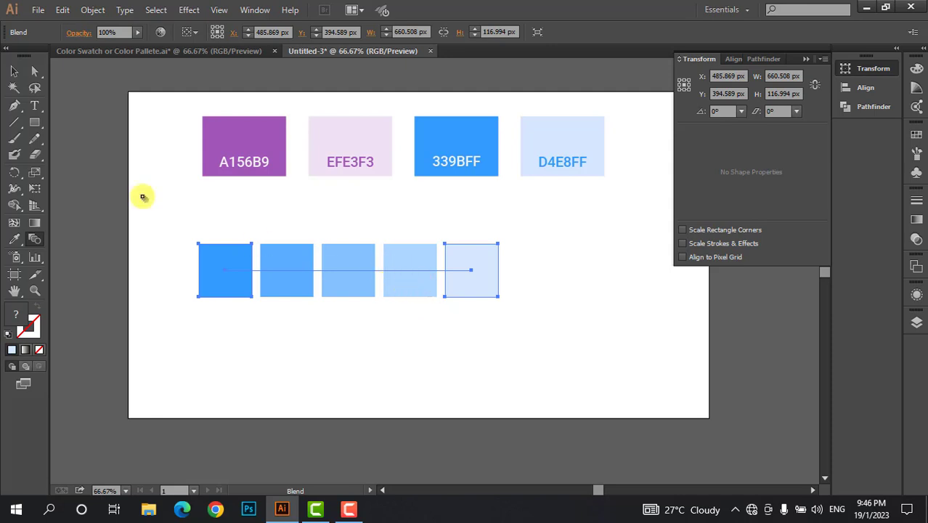
Step: Expand the blend of blue squares with both Object and Fill included
{"action": "left_click", "coordinate": [15, 72]}
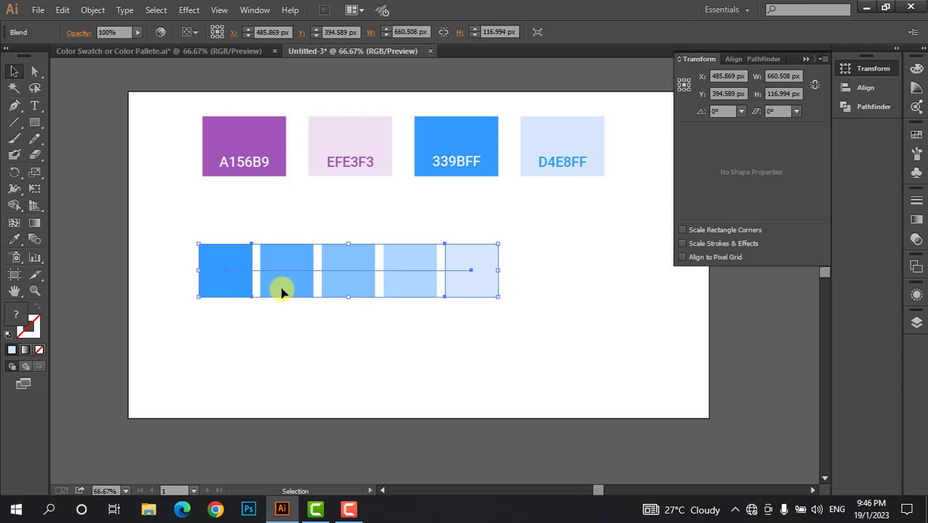
{"action": "left_click", "coordinate": [94, 9]}
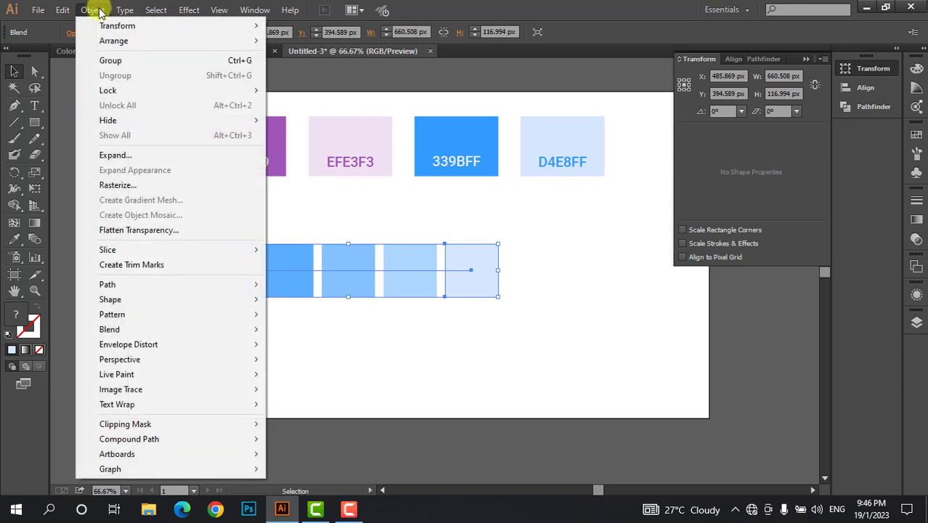
{"action": "left_click", "coordinate": [118, 155]}
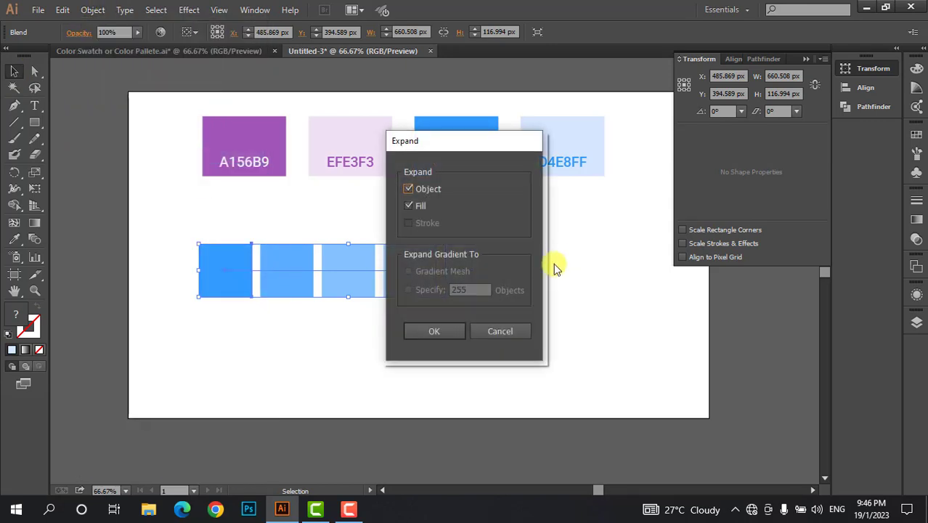
{"action": "left_click", "coordinate": [440, 330]}
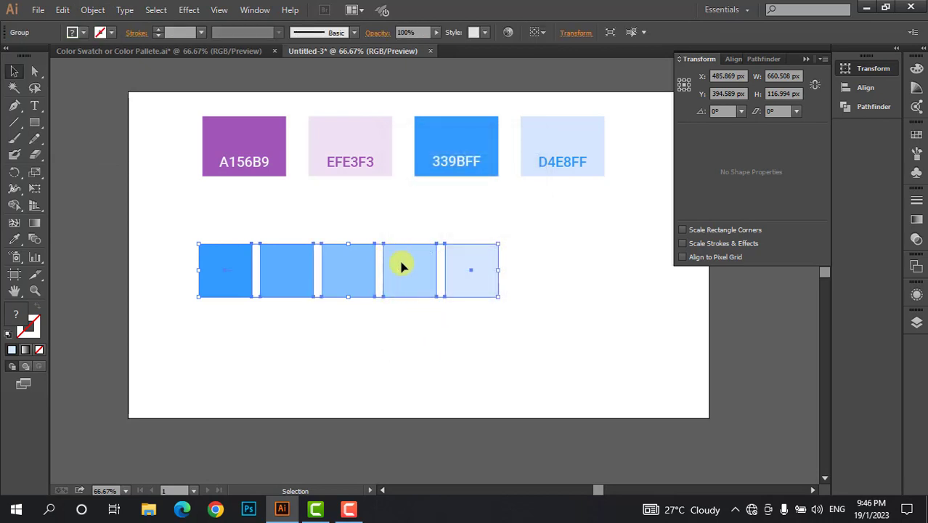
Step: Ungroup the expanded blue squares and move the row up beneath the colour swatches, flush with the A156B9 swatch's left edge
{"action": "right_click", "coordinate": [401, 265]}
{"action": "left_click", "coordinate": [444, 344]}
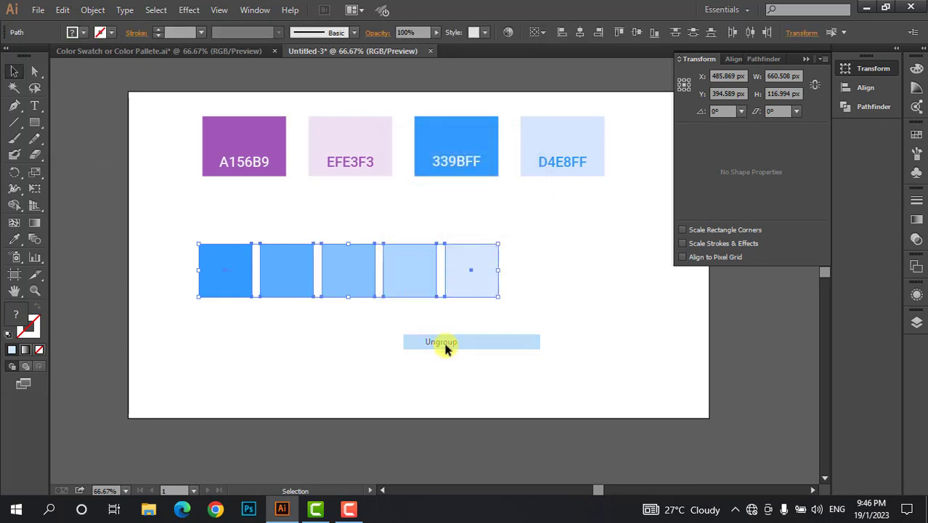
{"action": "left_click", "coordinate": [567, 283]}
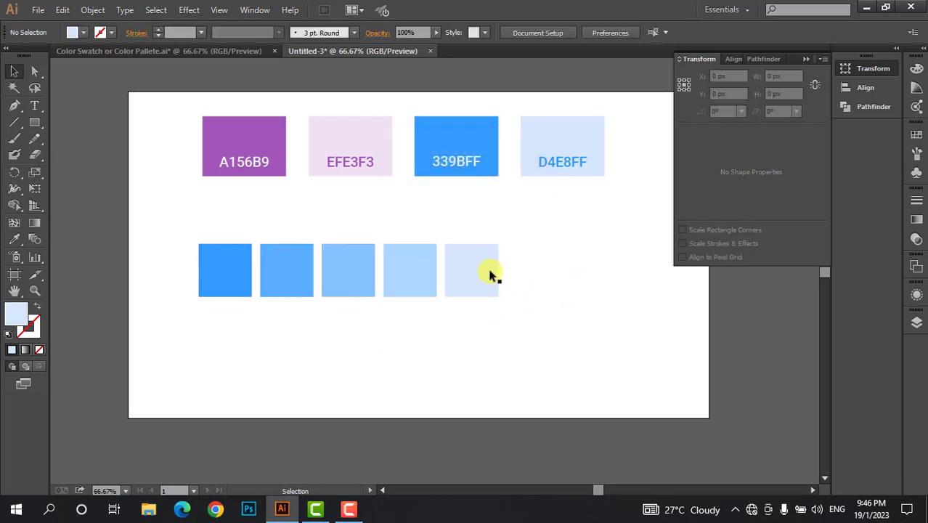
{"action": "left_click_drag", "start_coordinate": [485, 268], "coordinate": [494, 267]}
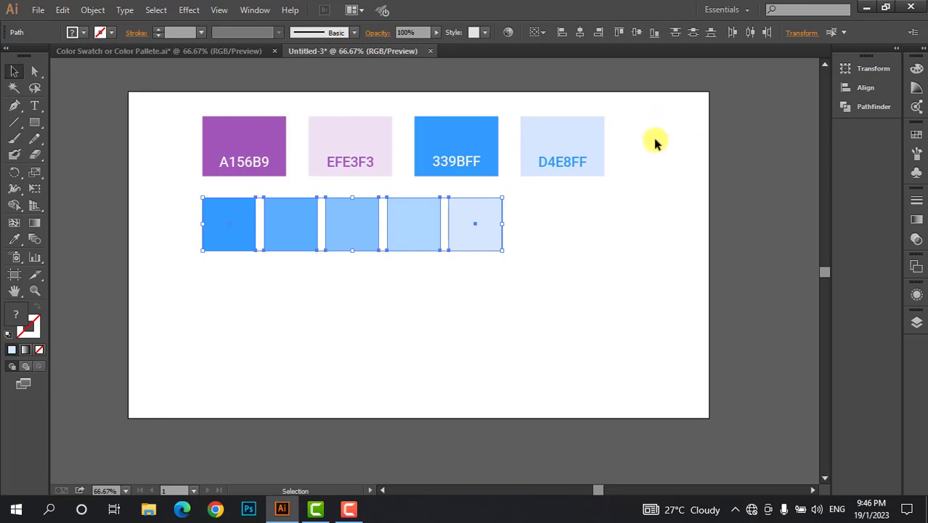
Step: Bring the diamond from the Color Swatch or Color Pallete.ai document into Untitled-3 and duplicate it below the blue squares
{"action": "left_click", "coordinate": [216, 54]}
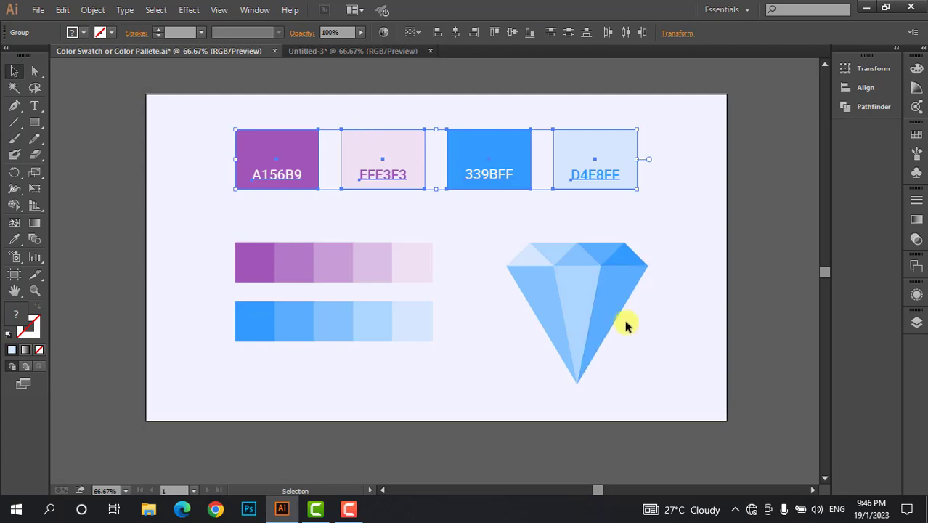
{"action": "left_click", "coordinate": [590, 311]}
{"action": "left_click_drag", "start_coordinate": [590, 315], "coordinate": [364, 65]}
{"action": "left_click_drag", "start_coordinate": [606, 305], "coordinate": [613, 310]}
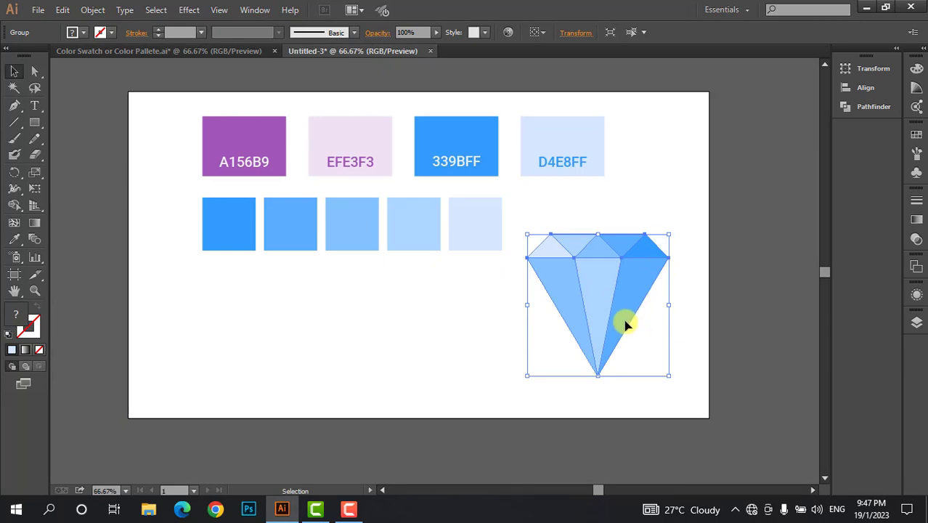
{"action": "left_click_drag", "start_coordinate": [608, 308], "coordinate": [302, 349]}
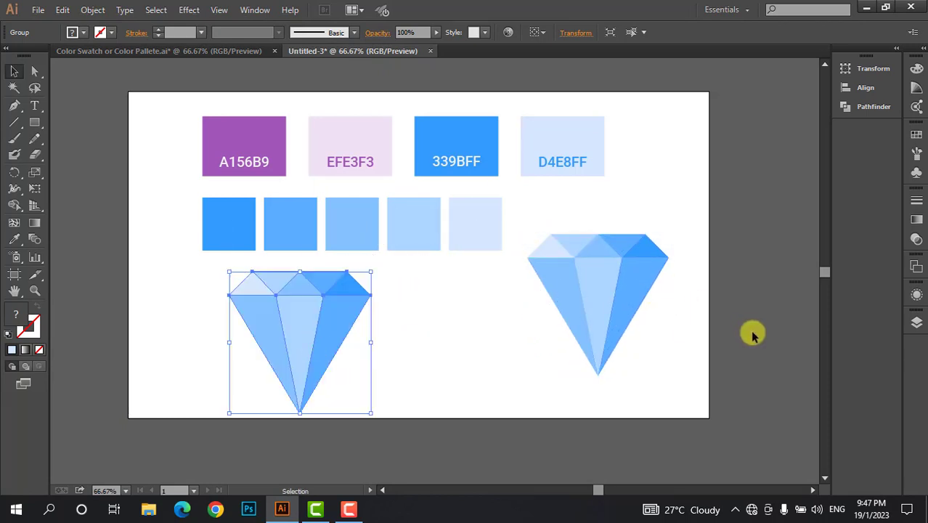
Step: Fill the whole right-hand diamond with black
{"action": "left_click", "coordinate": [605, 289]}
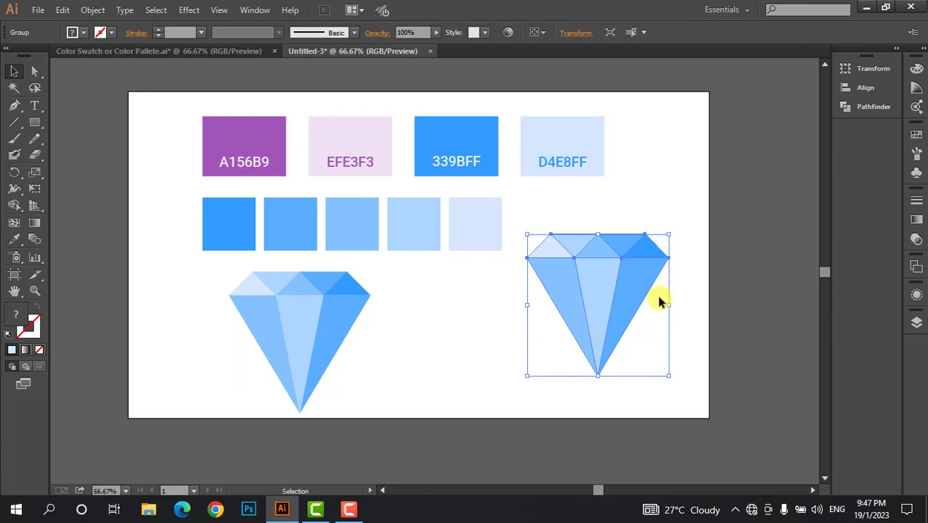
{"action": "left_click", "coordinate": [82, 32]}
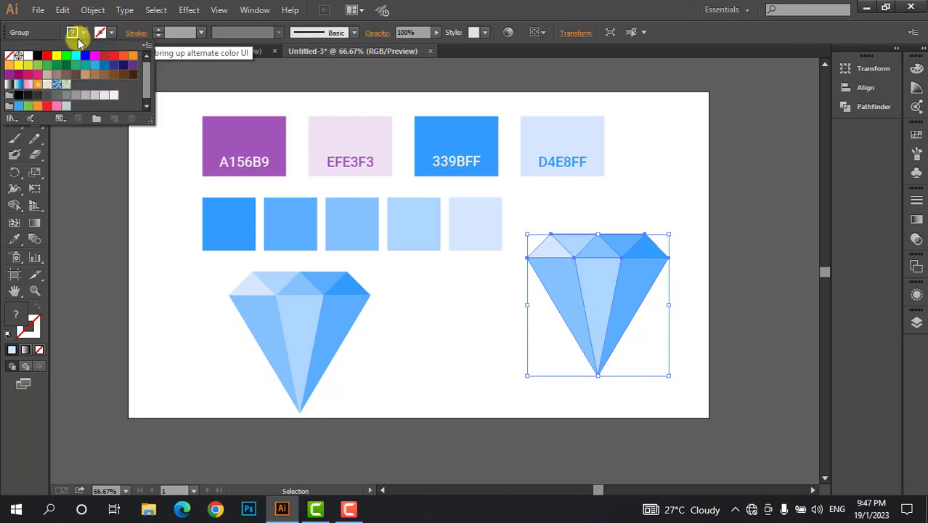
{"action": "left_click", "coordinate": [37, 56]}
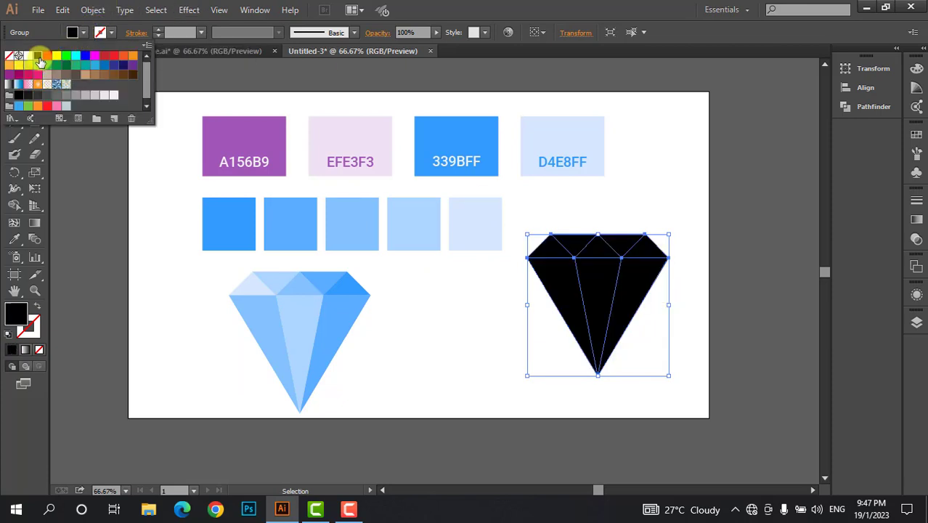
{"action": "left_click", "coordinate": [602, 287]}
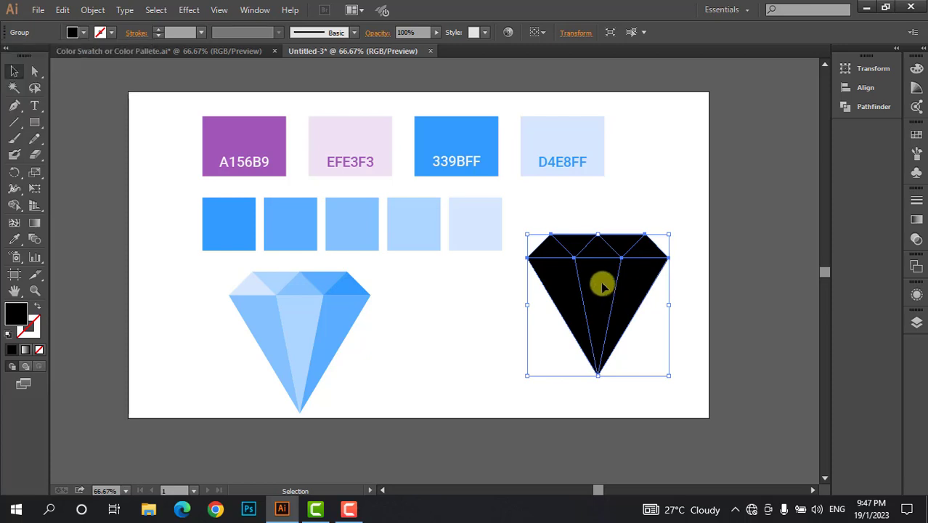
Step: Ungroup the black diamond into separate facets and clear the selection
{"action": "right_click", "coordinate": [603, 287]}
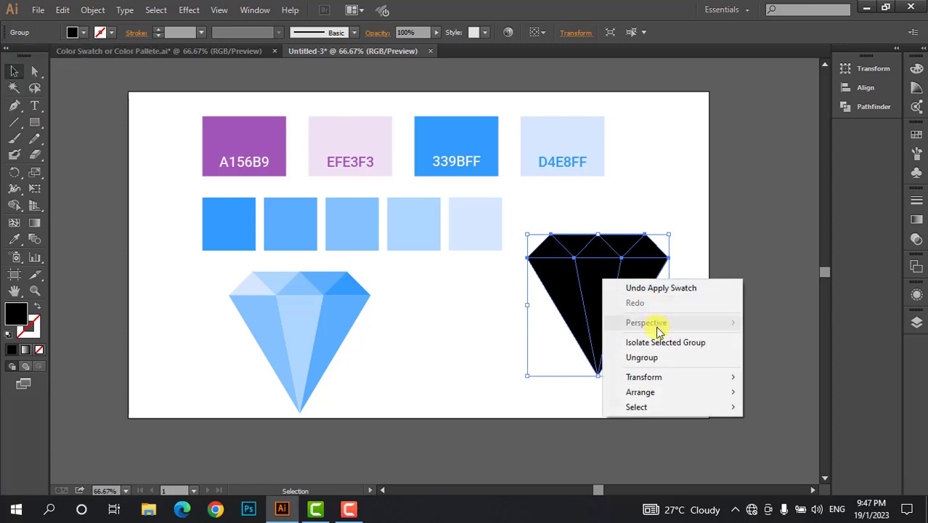
{"action": "left_click", "coordinate": [642, 357]}
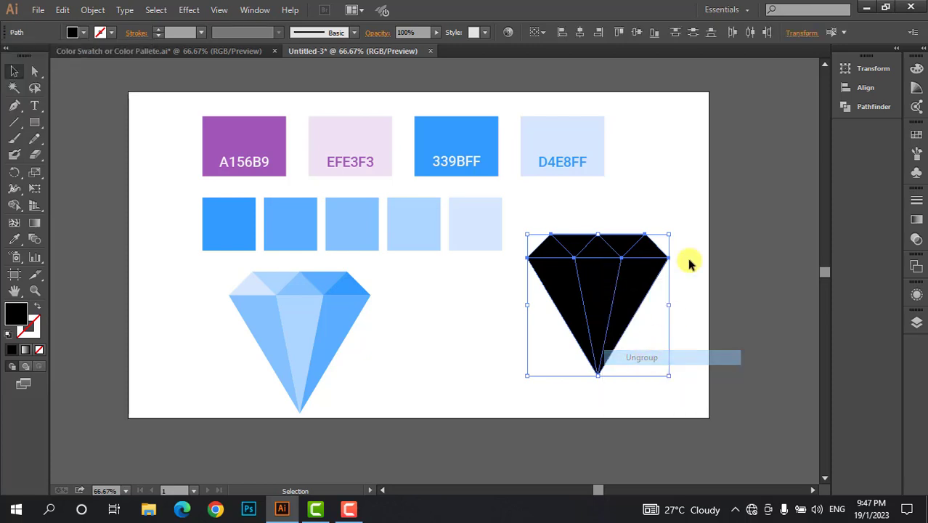
{"action": "left_click", "coordinate": [688, 208]}
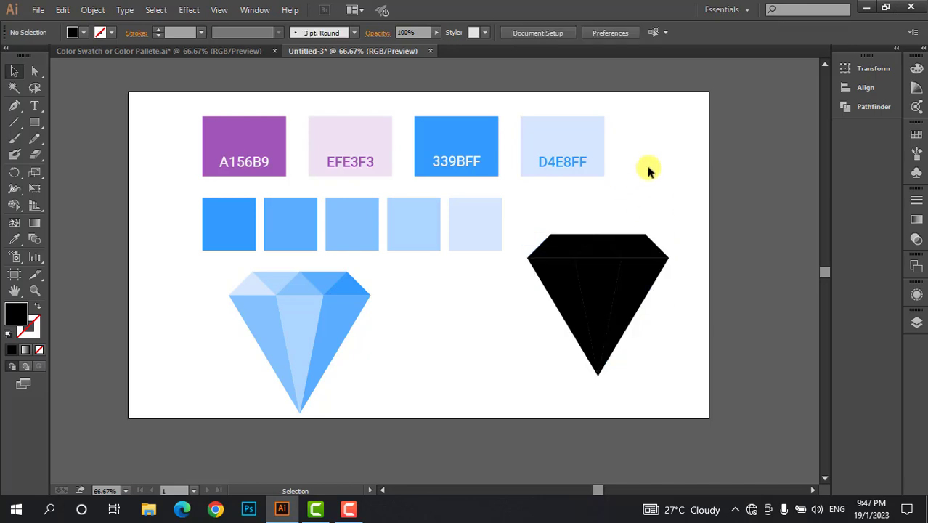
Step: Fill the black diamond's first top-row facet from the left with the lightest palette shade and the second with the second-lightest, using the Eyedropper
{"action": "left_click", "coordinate": [552, 250]}
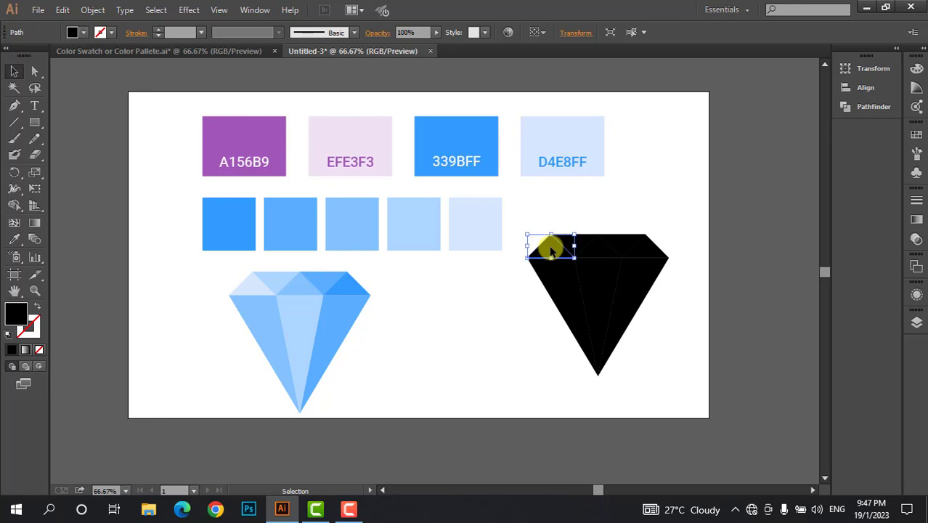
{"action": "key", "text": "i"}
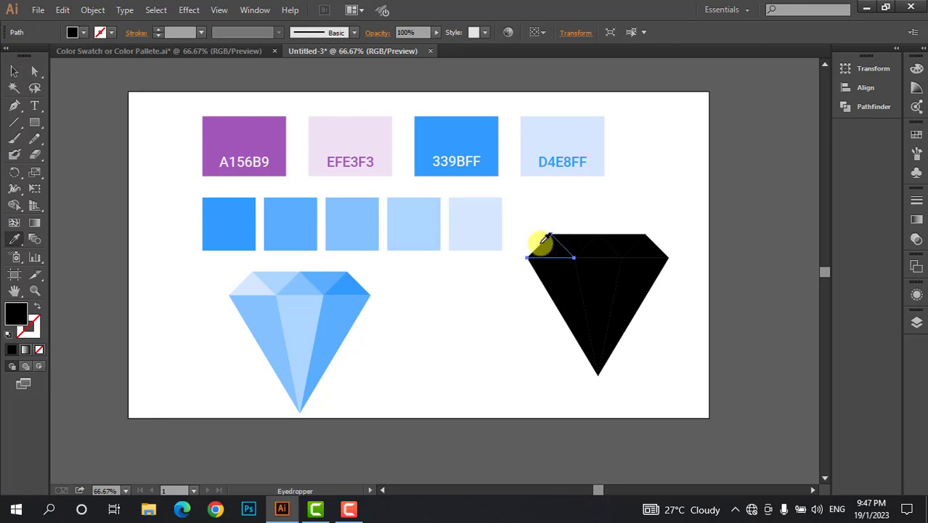
{"action": "left_click", "coordinate": [493, 226]}
{"action": "key", "text": "v"}
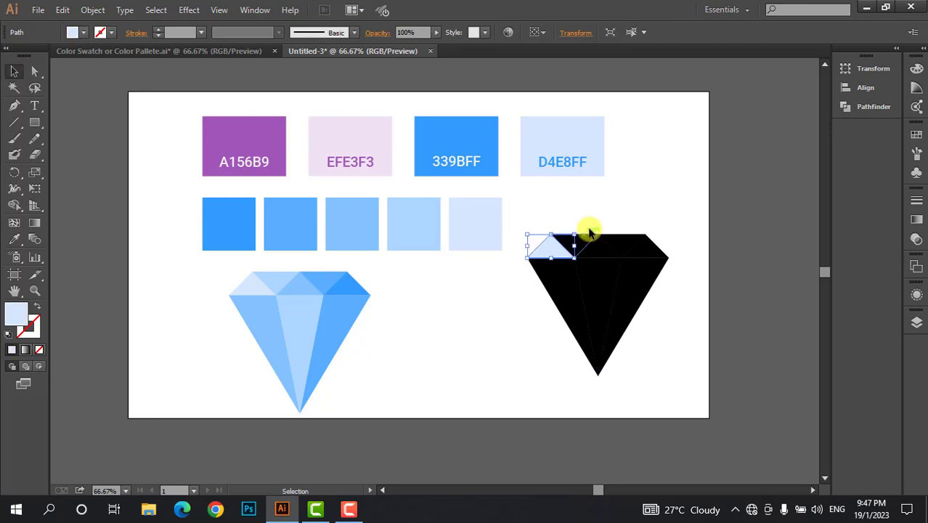
{"action": "left_click", "coordinate": [595, 221]}
{"action": "left_click", "coordinate": [577, 242]}
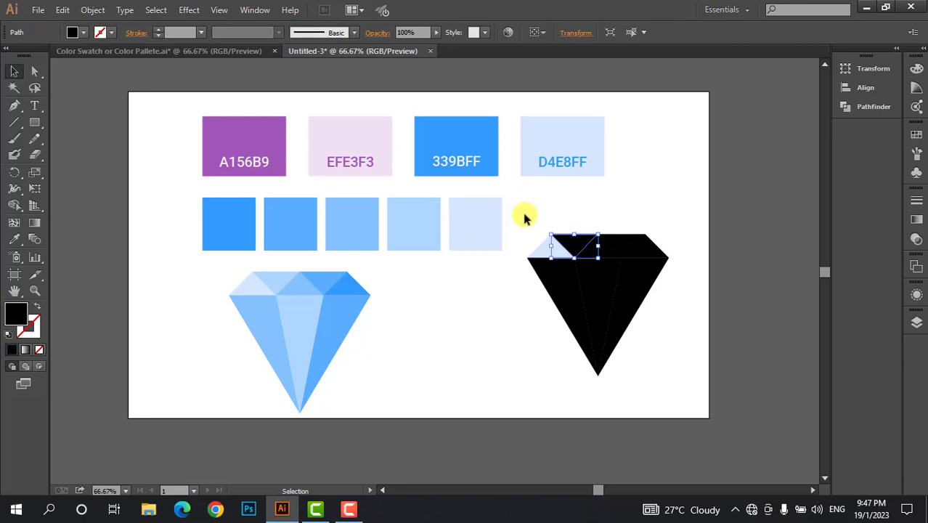
{"action": "key", "text": "i"}
{"action": "left_click", "coordinate": [430, 220]}
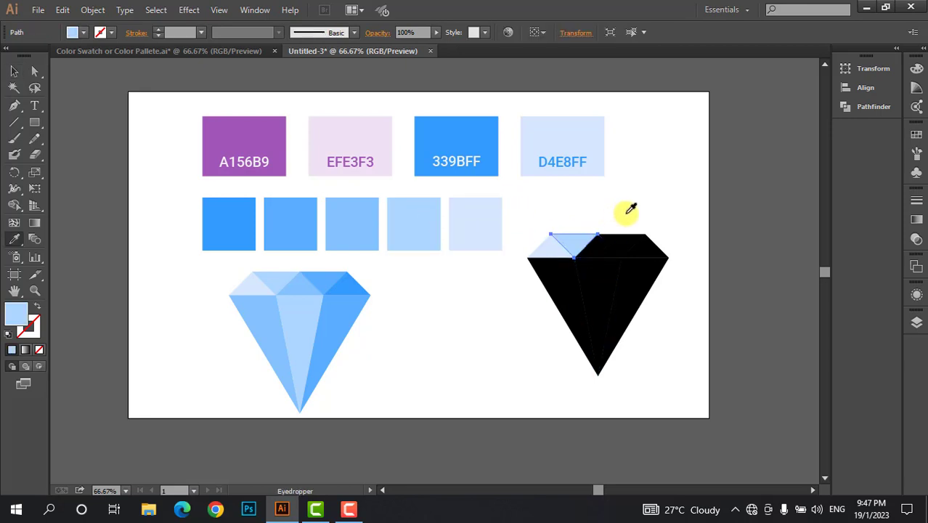
{"action": "key", "text": "v"}
Step: Fill the third top-row facet with the middle palette shade and the fourth with the second-darkest, sampled from the blue squares
{"action": "left_click", "coordinate": [605, 252]}
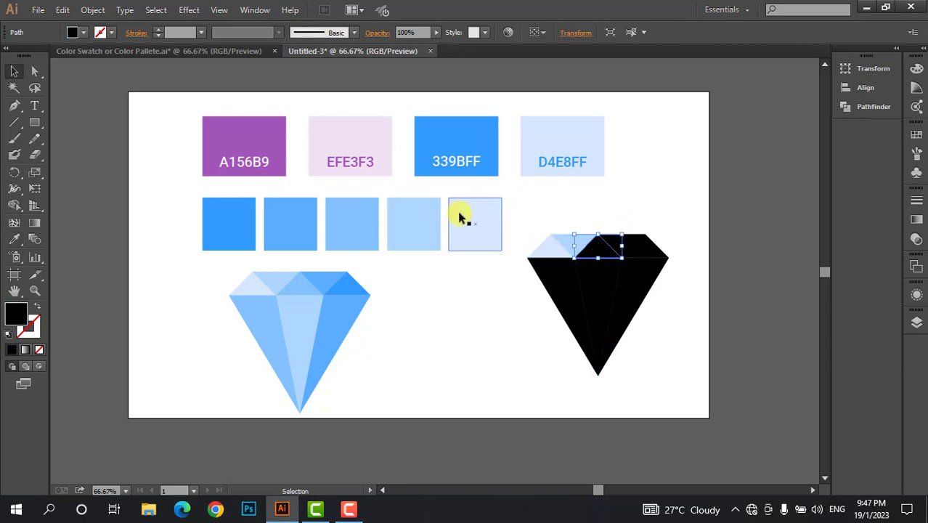
{"action": "key", "text": "i"}
{"action": "left_click", "coordinate": [367, 216]}
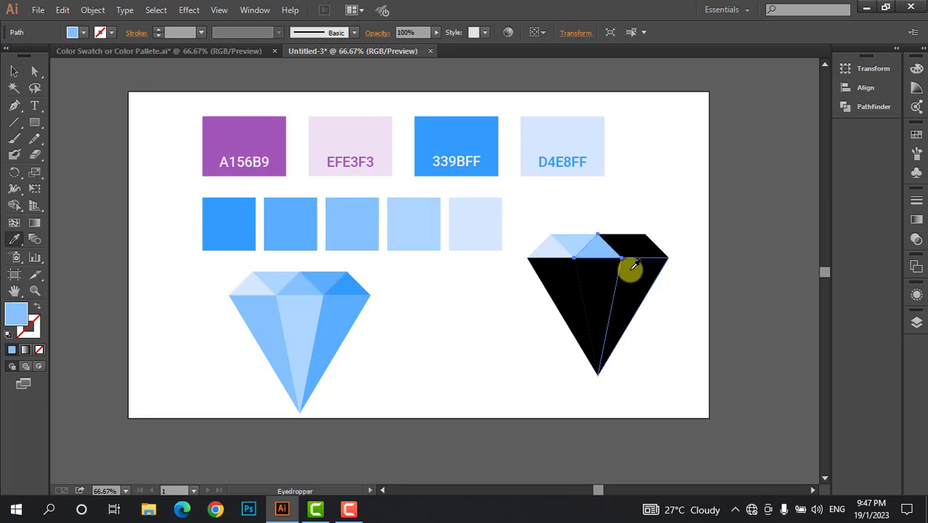
{"action": "key", "text": "v"}
{"action": "left_click", "coordinate": [648, 211]}
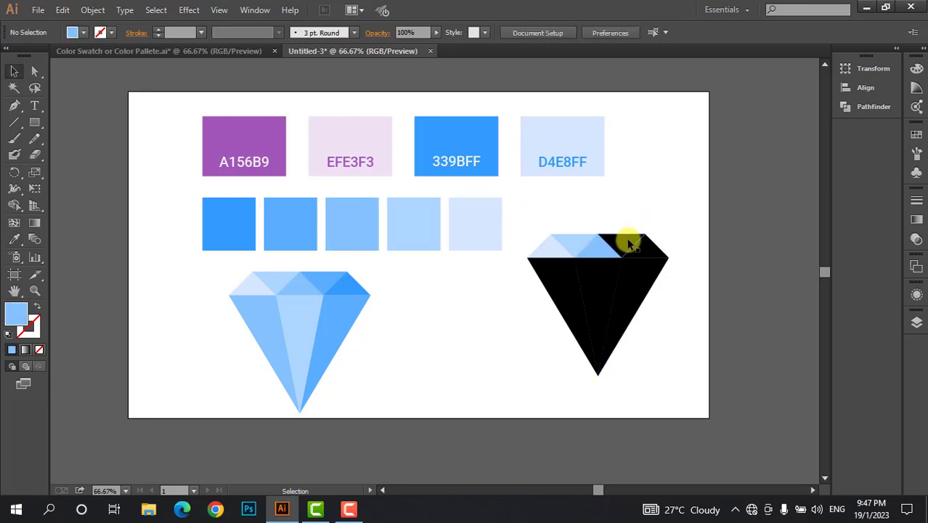
{"action": "left_click", "coordinate": [626, 242]}
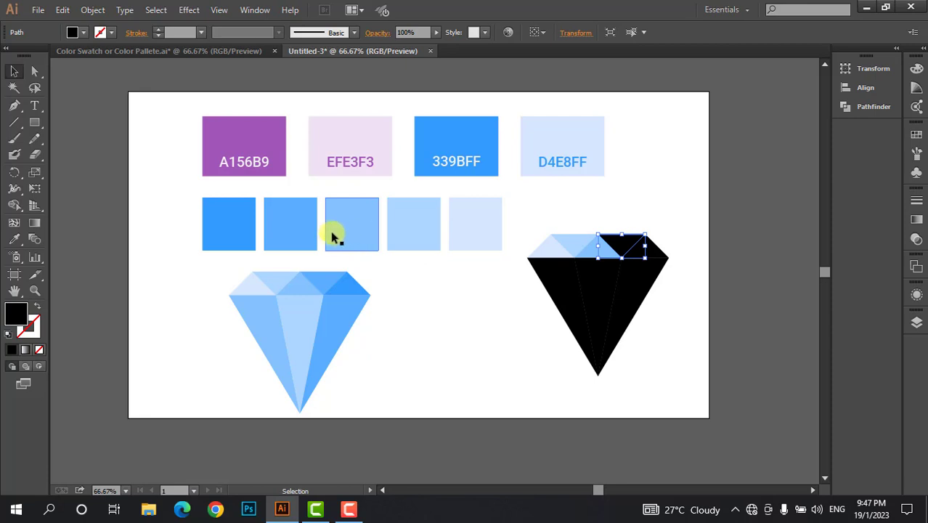
{"action": "key", "text": "i"}
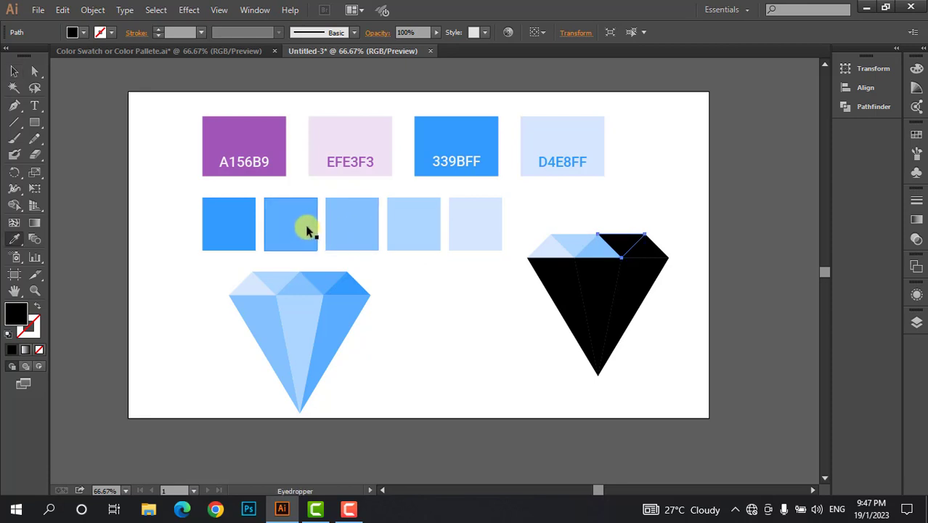
{"action": "left_click", "coordinate": [308, 219]}
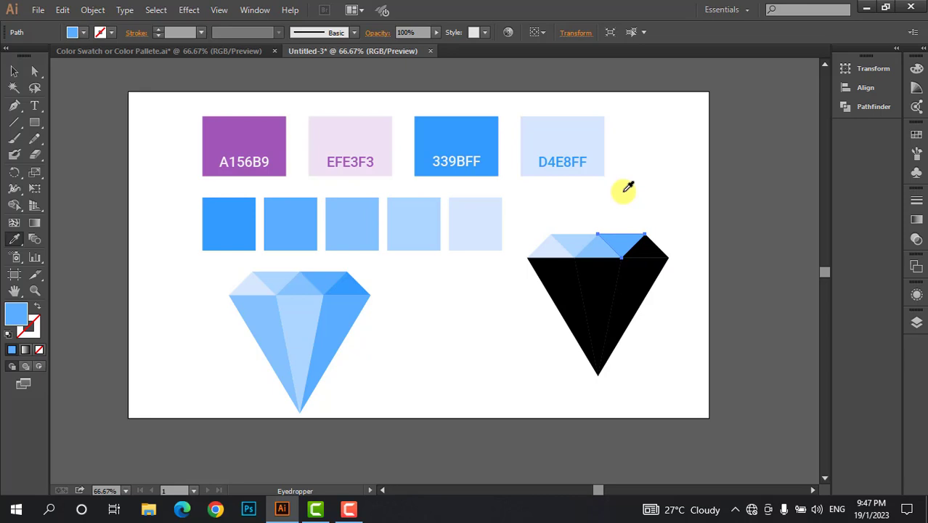
{"action": "key", "text": "v"}
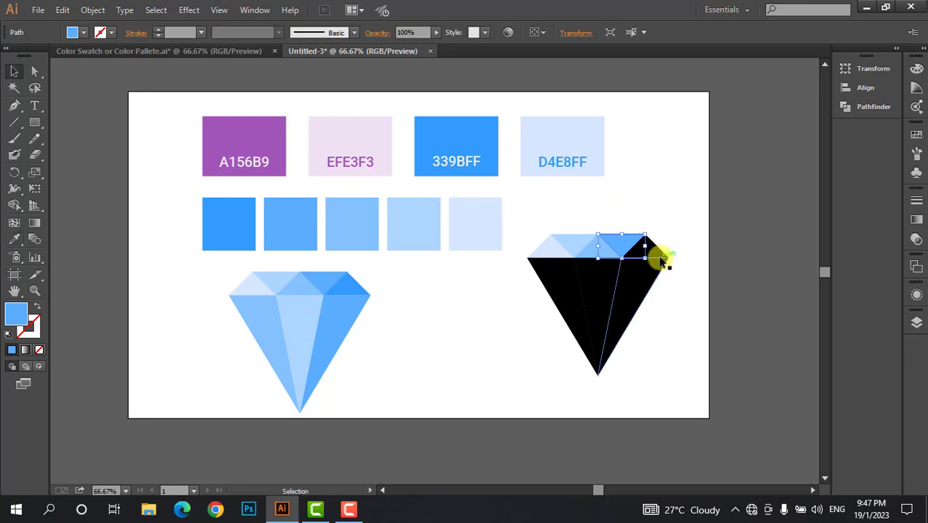
Step: Fill the rightmost top-row facet with the colour sampled from the darkest blue palette square and clear the selection
{"action": "left_click", "coordinate": [658, 256]}
{"action": "left_click", "coordinate": [660, 246]}
{"action": "left_click", "coordinate": [647, 248]}
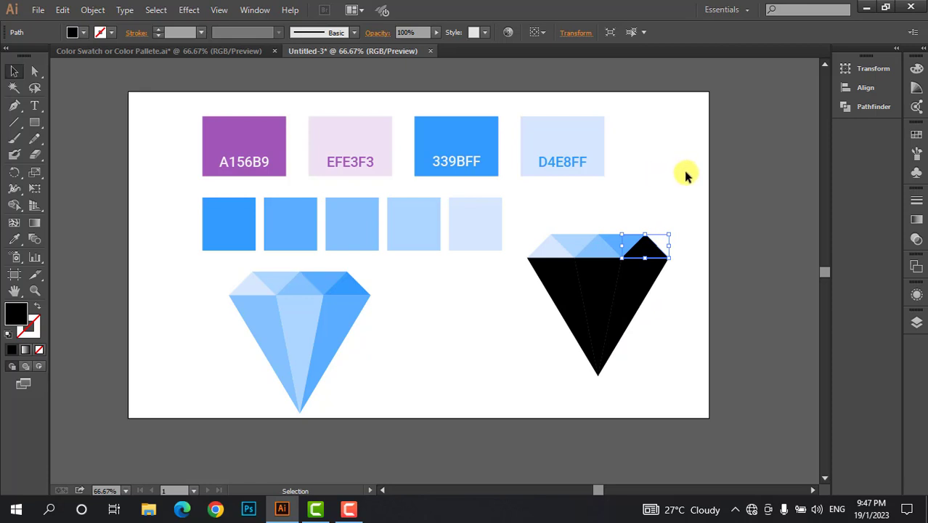
{"action": "key", "text": "i"}
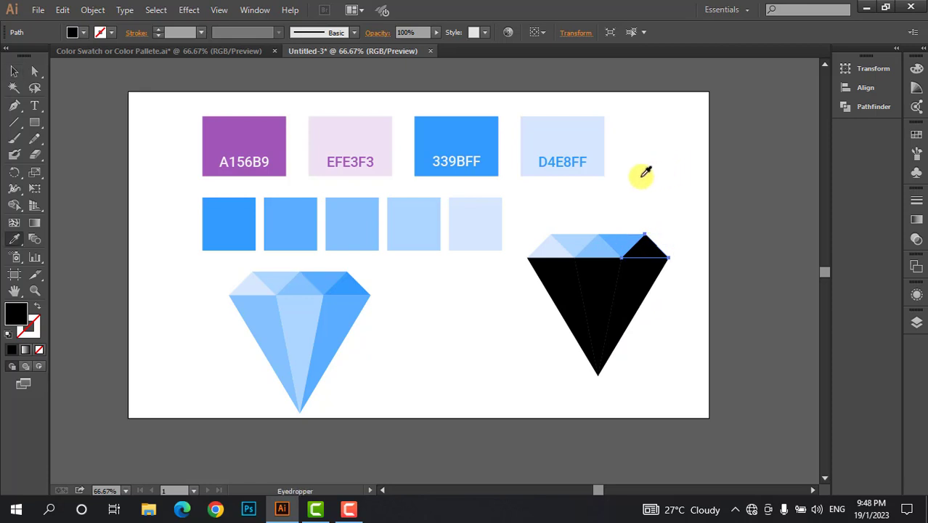
{"action": "left_click", "coordinate": [247, 227]}
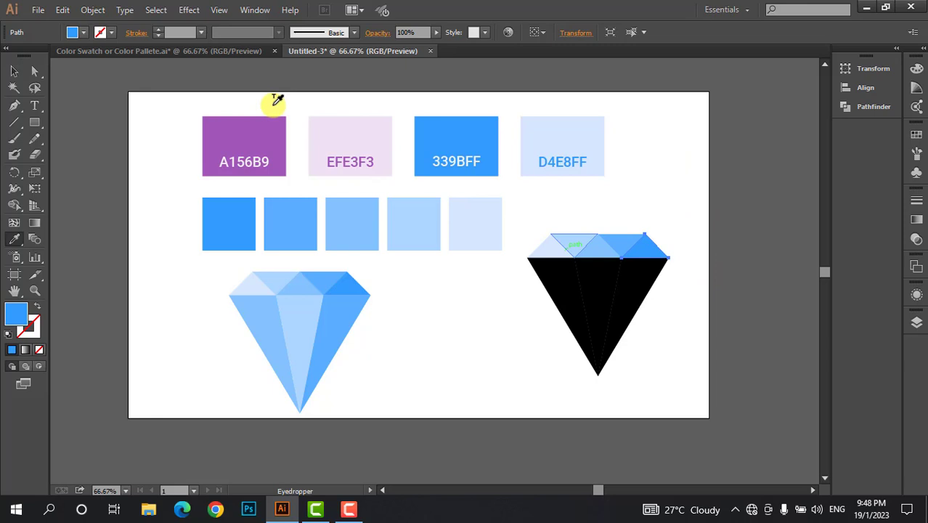
{"action": "left_click", "coordinate": [14, 70]}
{"action": "left_click", "coordinate": [669, 359]}
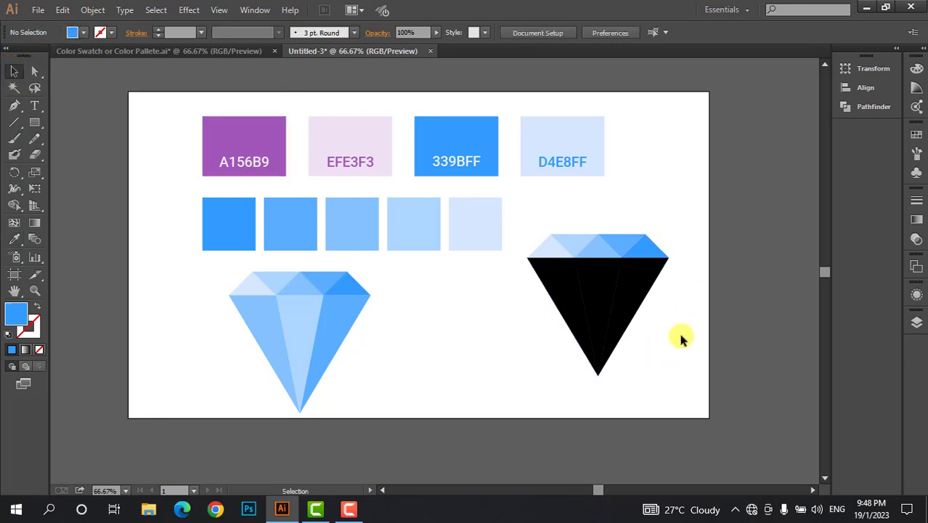
Step: Fill the black diamond's right lower facet with the second-darkest blue palette shade, using the Eyedropper
{"action": "left_click", "coordinate": [624, 311]}
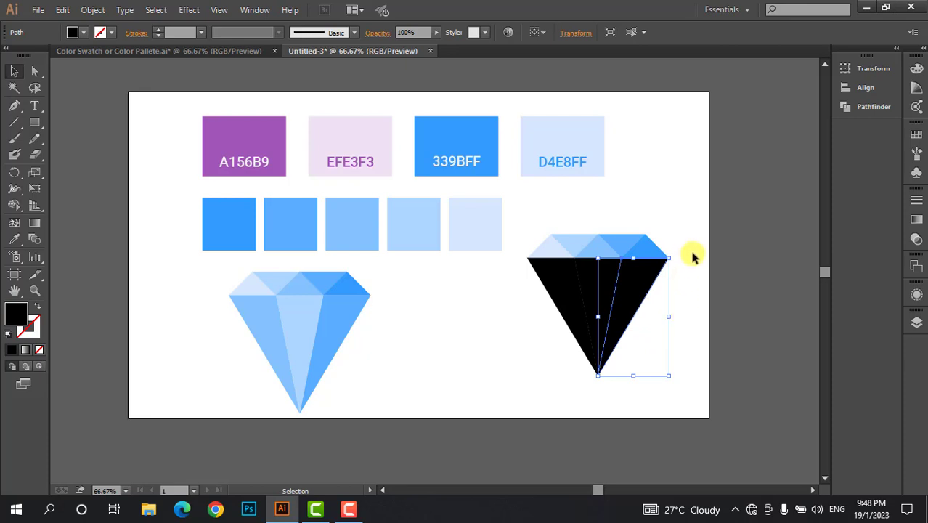
{"action": "key", "text": "i"}
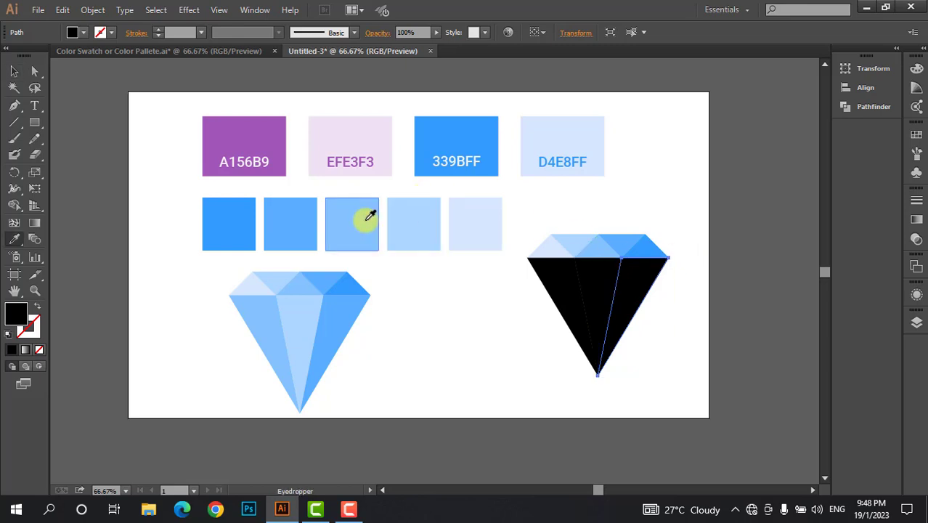
{"action": "left_click", "coordinate": [365, 220]}
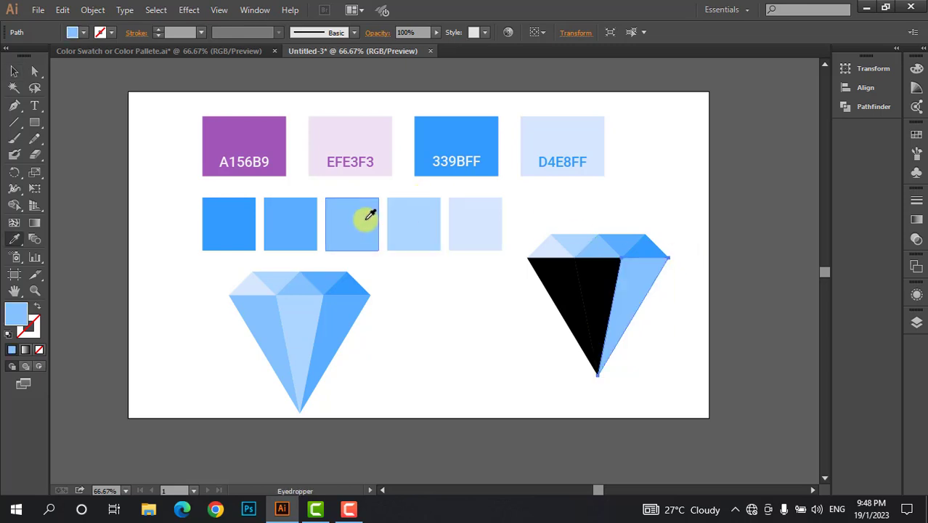
{"action": "left_click", "coordinate": [308, 216]}
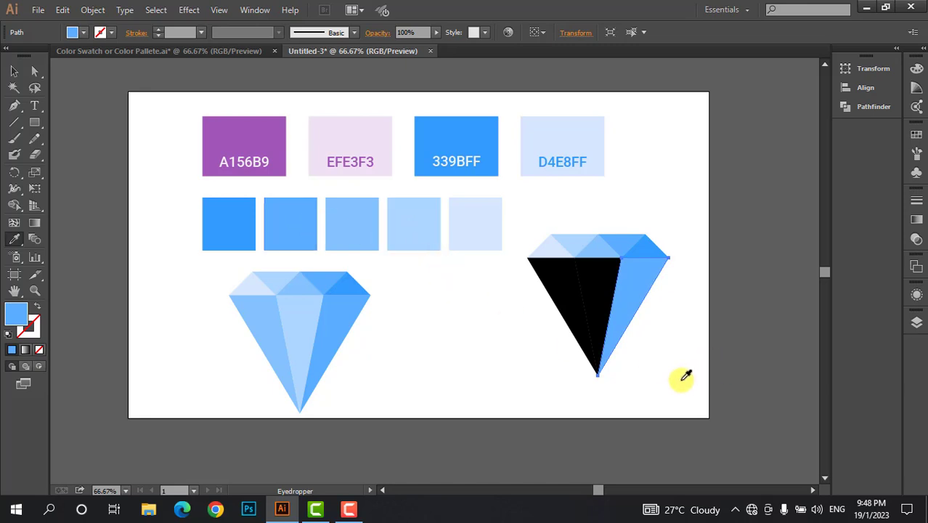
Step: Fill the black diamond's middle lower facet with the second-lightest blue palette shade
{"action": "key", "text": "v"}
{"action": "left_click", "coordinate": [588, 275]}
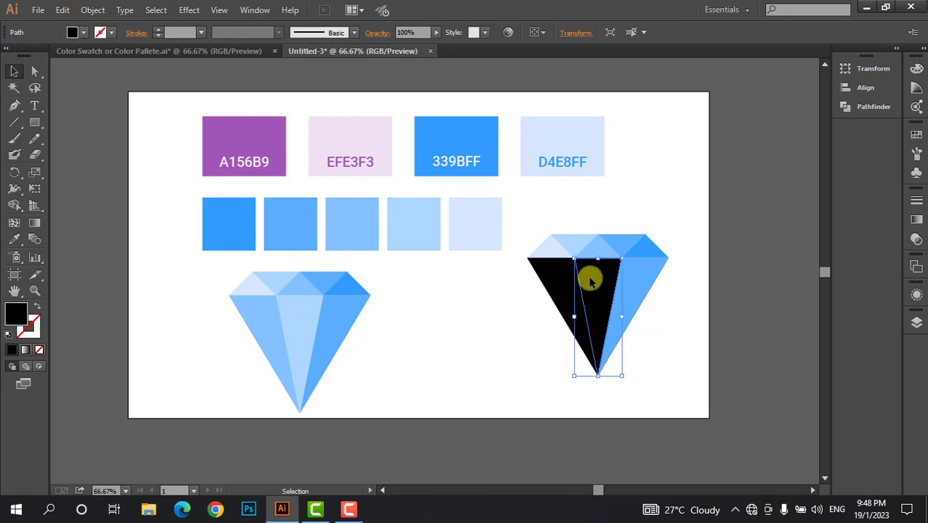
{"action": "key", "text": "i"}
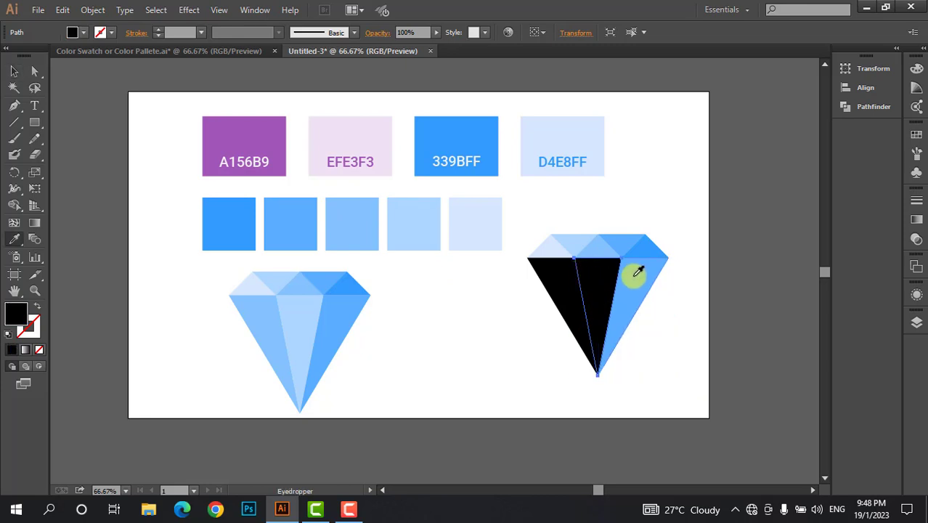
{"action": "left_click", "coordinate": [431, 231]}
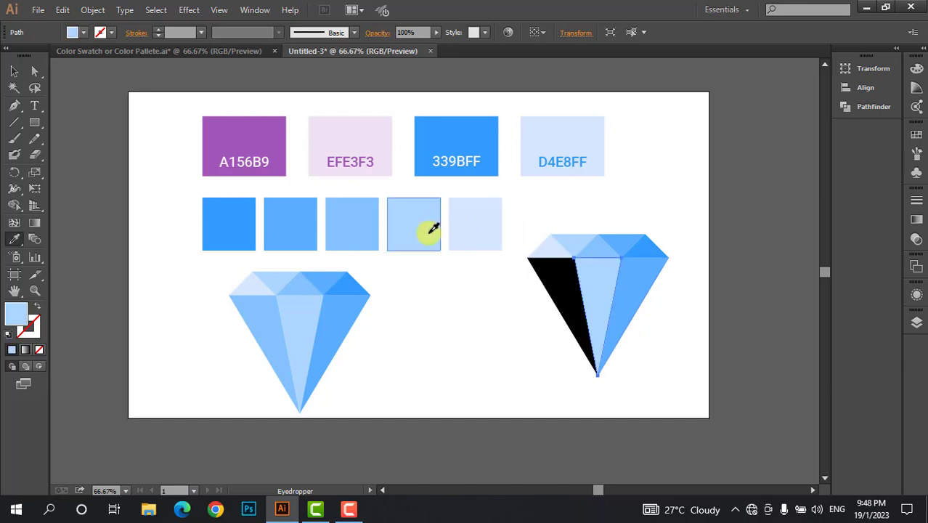
Step: Fill the remaining black left lower facet with the middle blue palette shade and clear the selection
{"action": "key", "text": "v"}
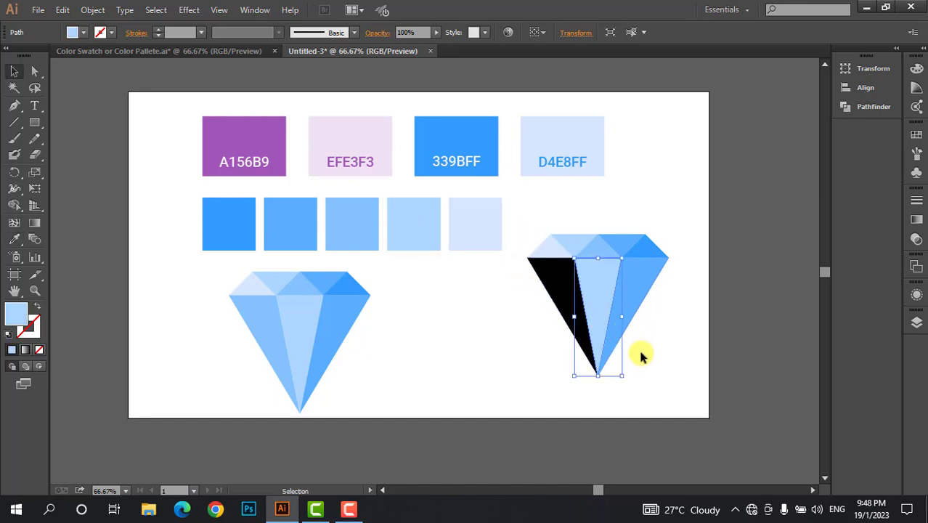
{"action": "left_click", "coordinate": [560, 294]}
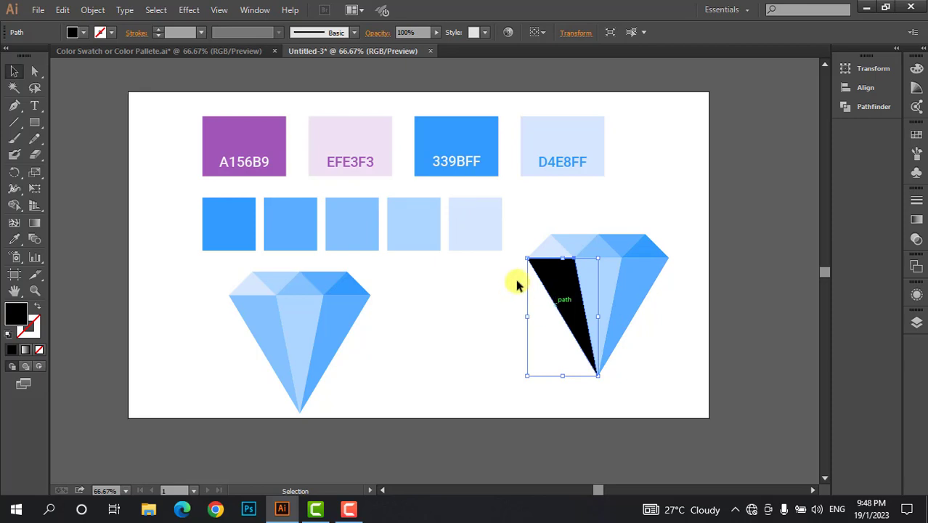
{"action": "key", "text": "i"}
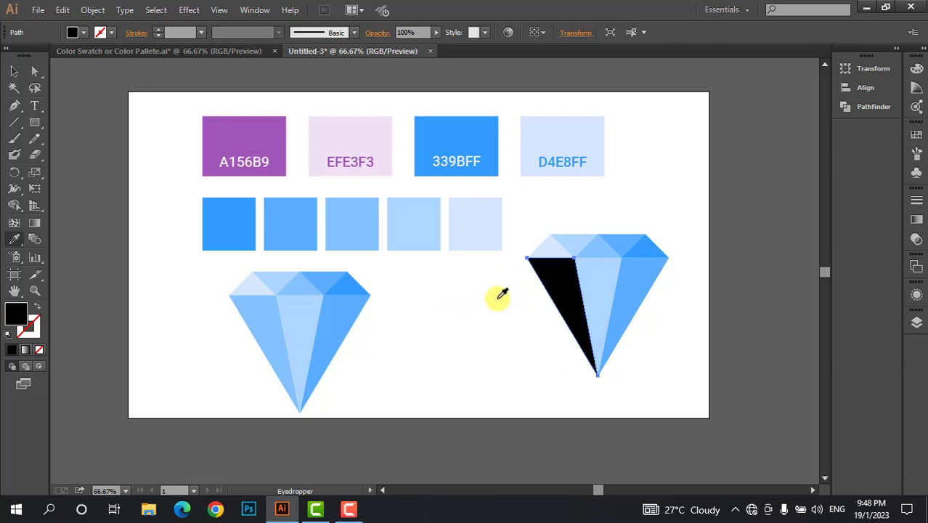
{"action": "left_click", "coordinate": [352, 217]}
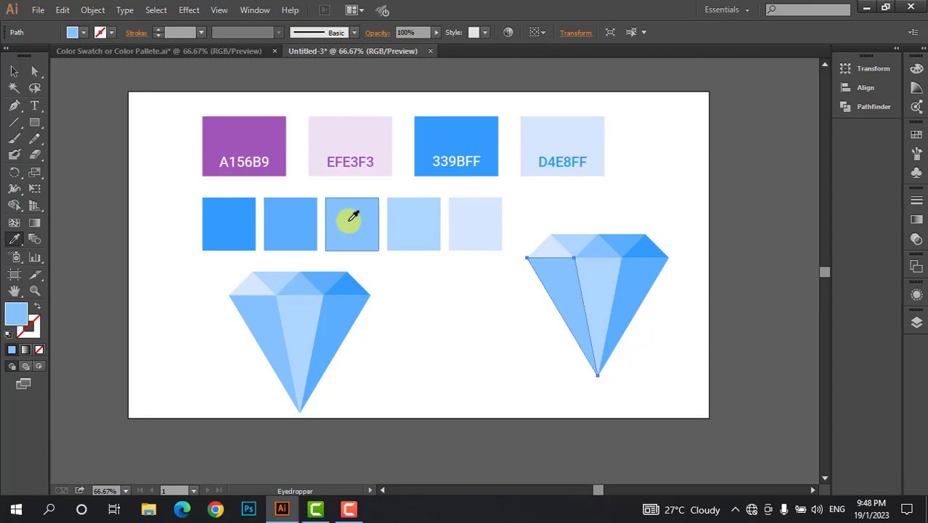
{"action": "left_click", "coordinate": [13, 72]}
{"action": "left_click", "coordinate": [479, 377]}
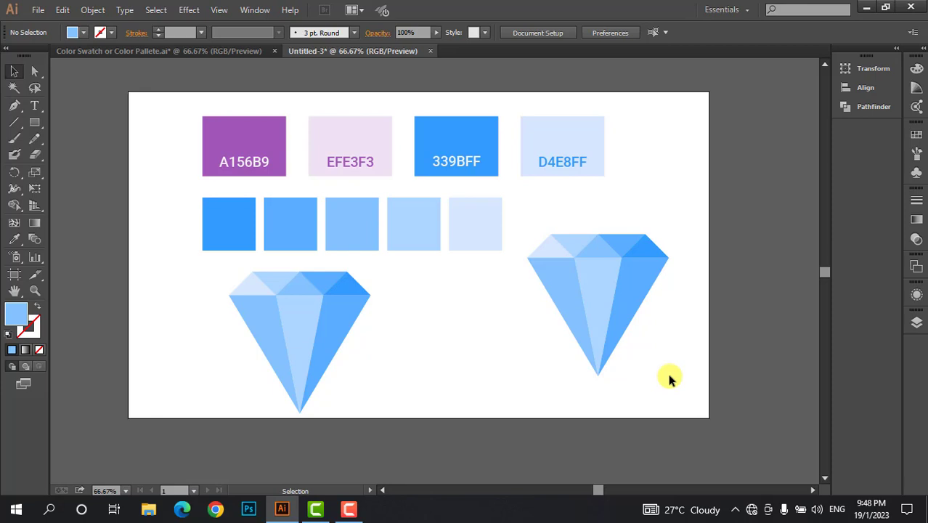
Step: Remove the reference diamond below the blue palette and place copies of the darkest blue square beneath both ends of the palette row
{"action": "key", "text": "ctrl+z"}
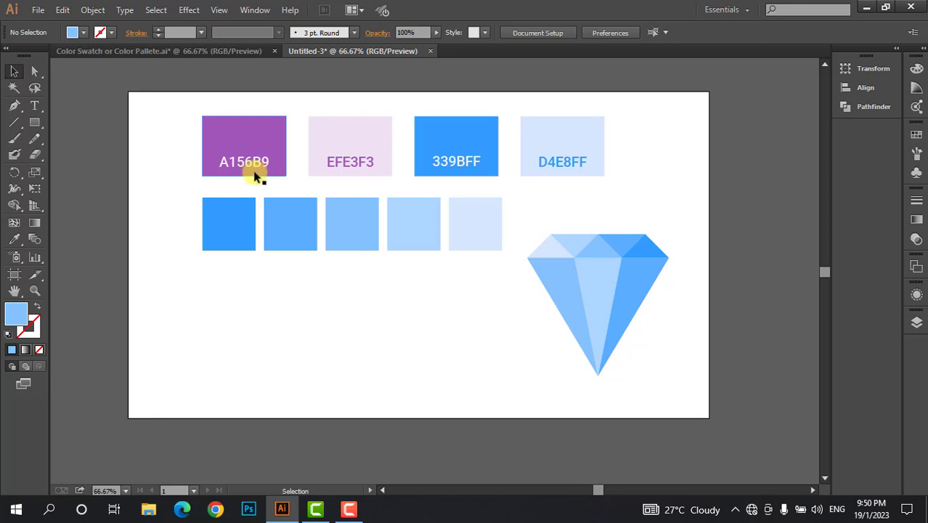
{"action": "left_click", "coordinate": [235, 239]}
{"action": "left_click_drag", "start_coordinate": [236, 239], "coordinate": [482, 315], "text": "alt"}
Step: Recolour the new row's right square with the EFE3F3 swatch and its left square with the A156B9 swatch, using the Eyedropper
{"action": "key", "text": "i"}
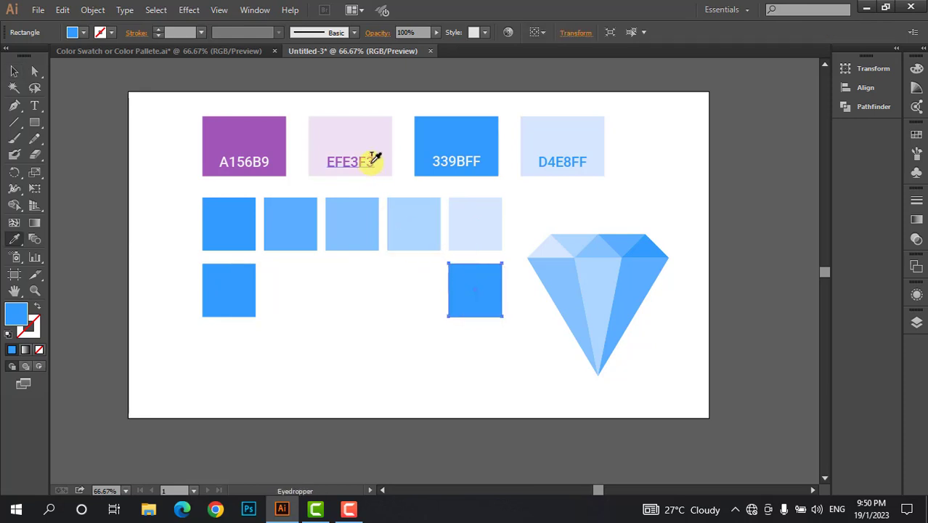
{"action": "left_click", "coordinate": [371, 147]}
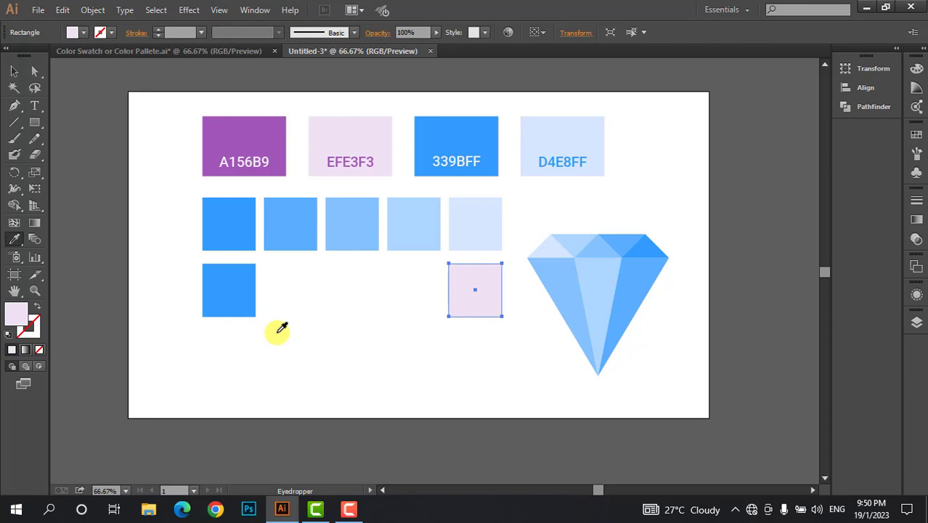
{"action": "left_click", "coordinate": [240, 300], "text": "ctrl"}
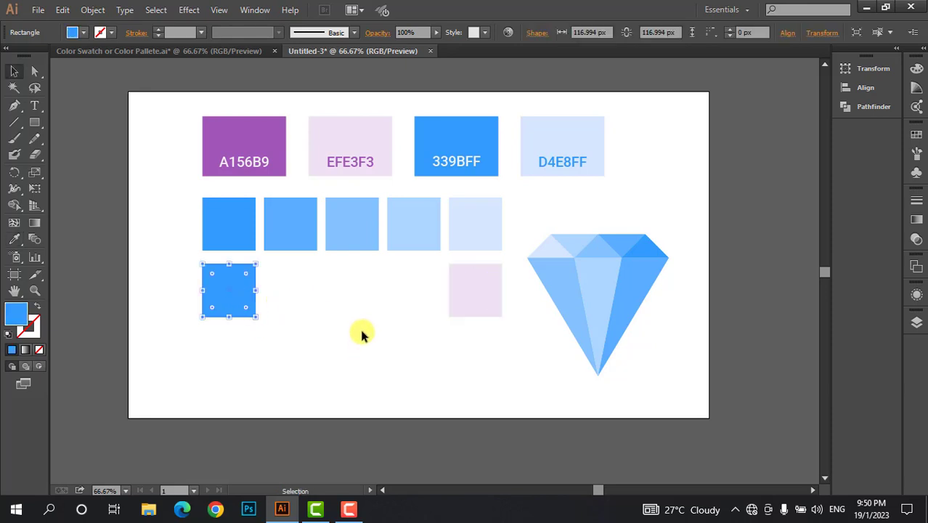
{"action": "left_click", "coordinate": [266, 155]}
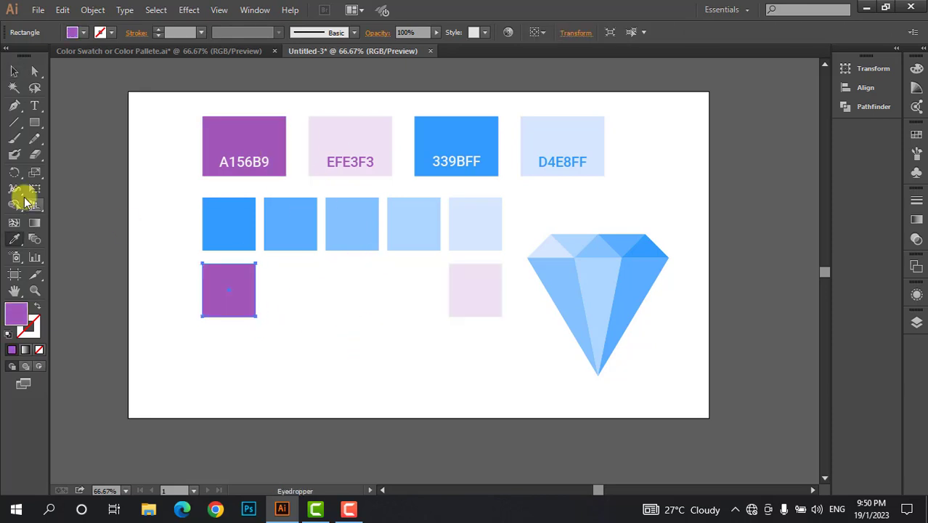
Step: Select the purple and pale purple squares in the new row and blend them together with the Blend tool
{"action": "left_click", "coordinate": [14, 70]}
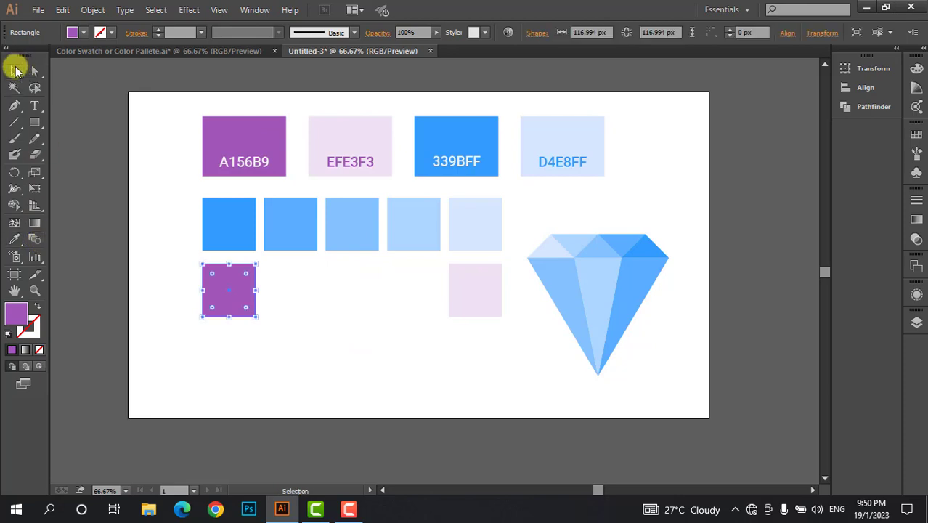
{"action": "left_click_drag", "start_coordinate": [504, 337], "coordinate": [190, 291]}
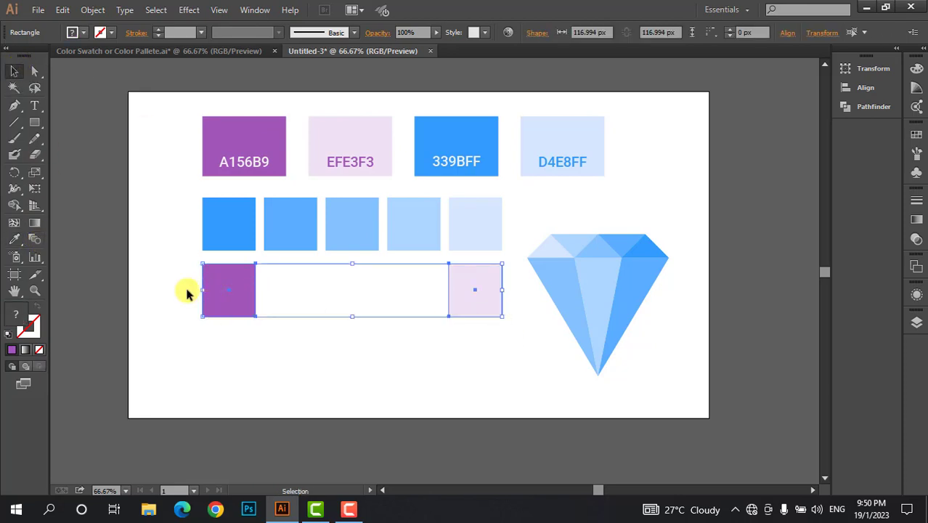
{"action": "left_click", "coordinate": [35, 243]}
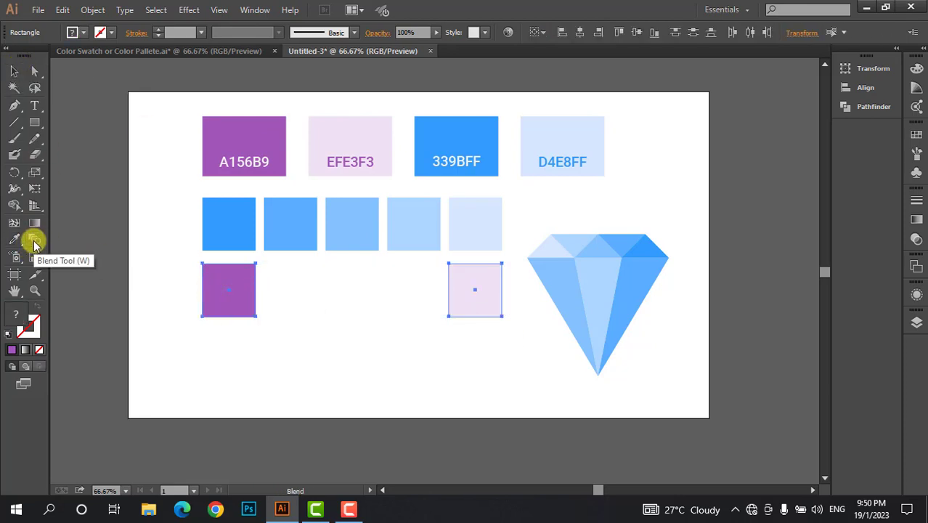
{"action": "left_click", "coordinate": [476, 293]}
{"action": "left_click", "coordinate": [231, 289]}
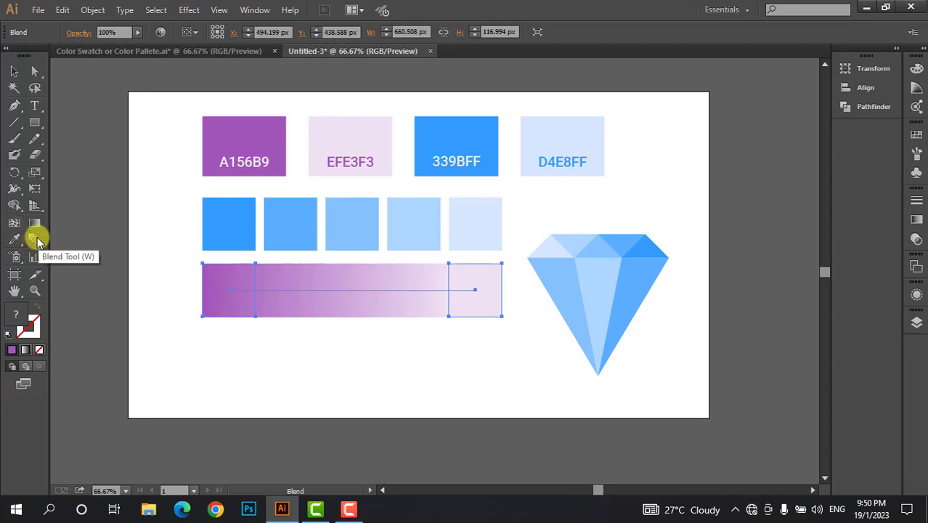
Step: Set the purple blend's spacing to Specified Steps with 3 steps and turn on the preview
{"action": "double_click", "coordinate": [36, 239]}
{"action": "left_click", "coordinate": [535, 220]}
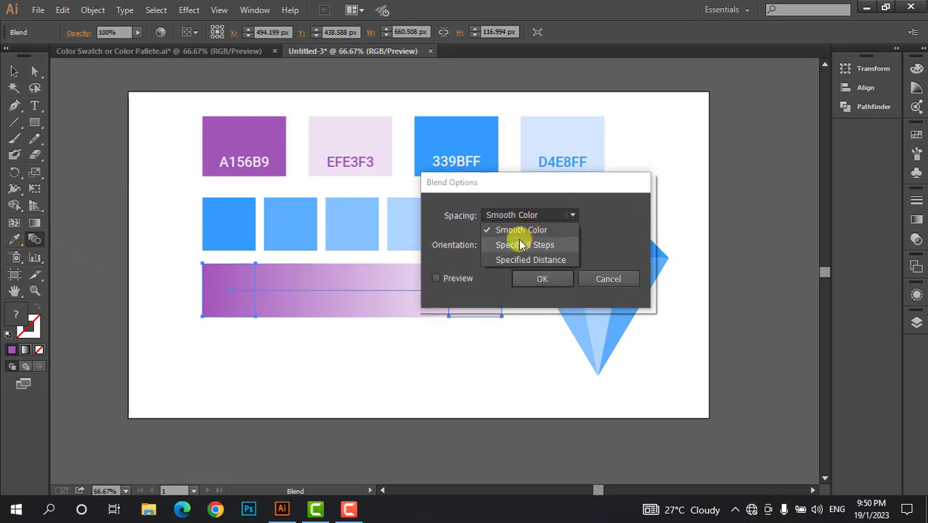
{"action": "left_click", "coordinate": [515, 250]}
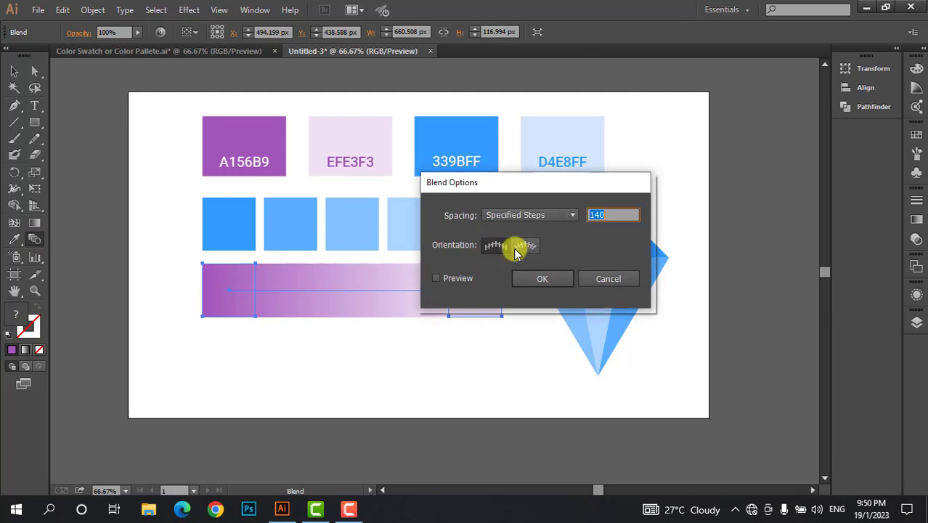
{"action": "type", "text": "3"}
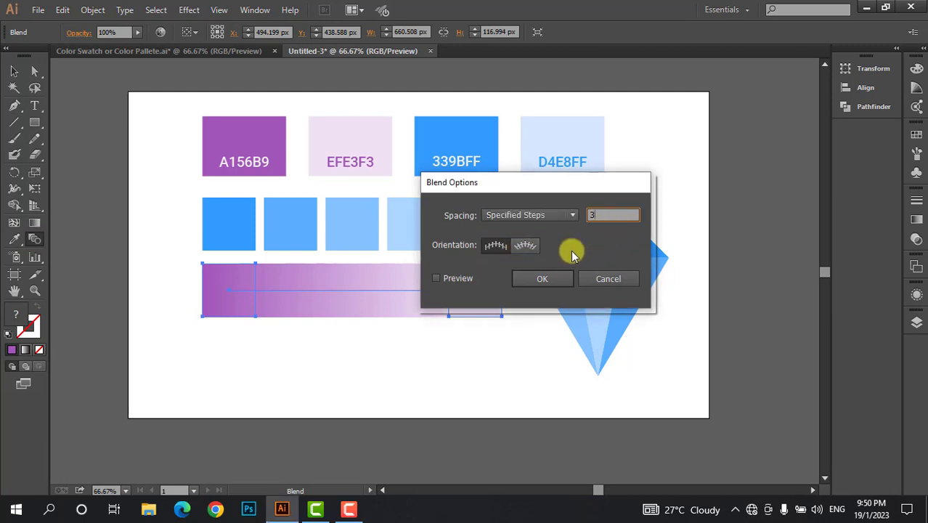
{"action": "left_click", "coordinate": [435, 278]}
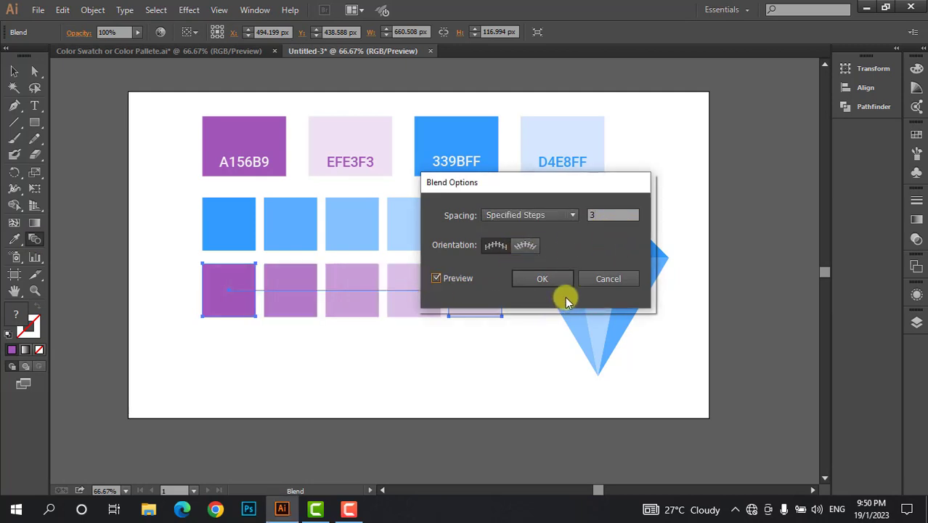
{"action": "left_click", "coordinate": [557, 285]}
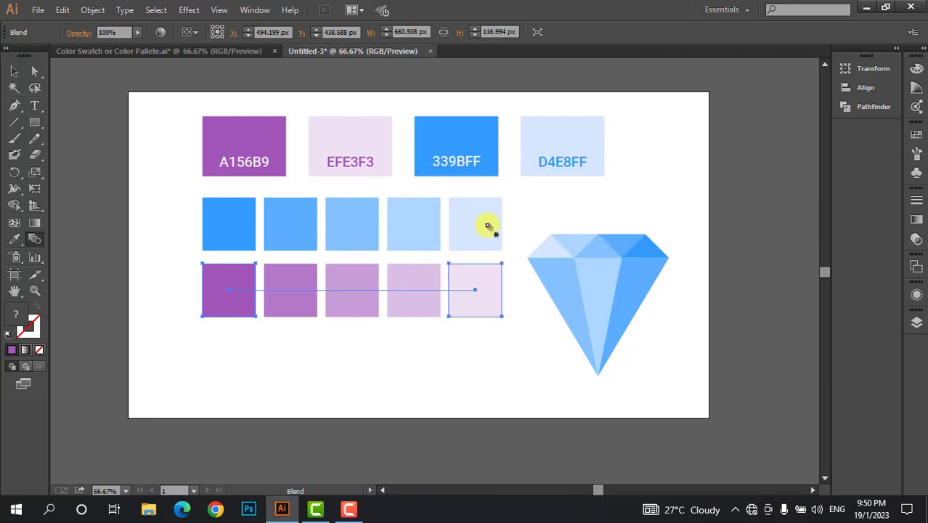
Step: Expand the purple blend with Object and Fill, ungroup it into separate squares, and clear the selection
{"action": "left_click", "coordinate": [95, 10]}
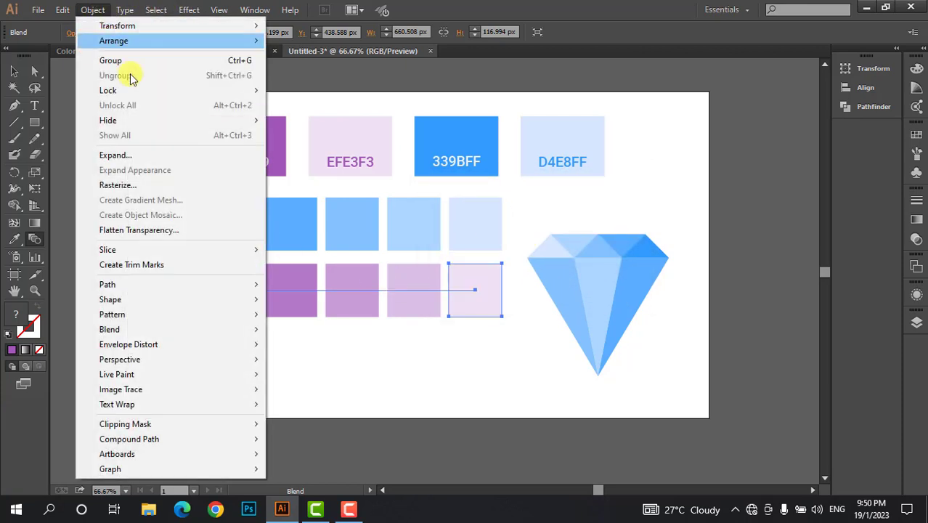
{"action": "left_click", "coordinate": [122, 154]}
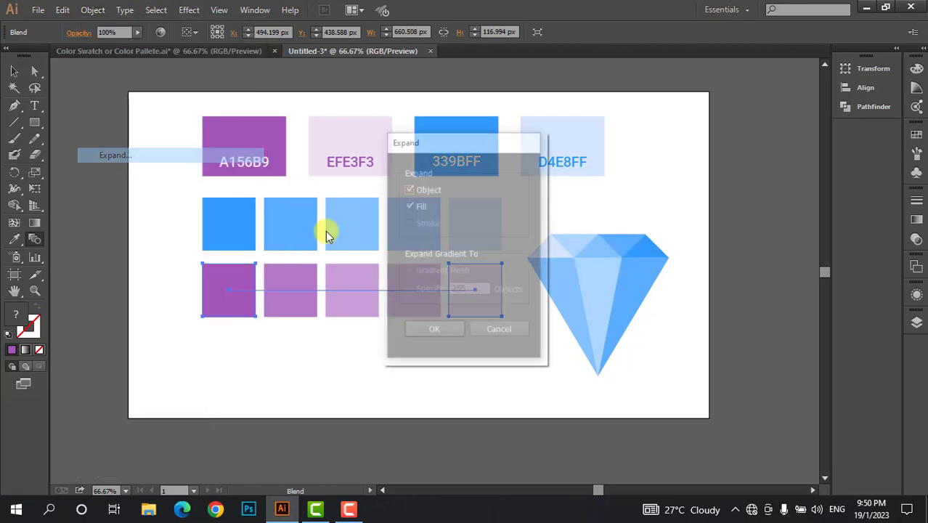
{"action": "left_click", "coordinate": [440, 330]}
{"action": "right_click", "coordinate": [361, 291]}
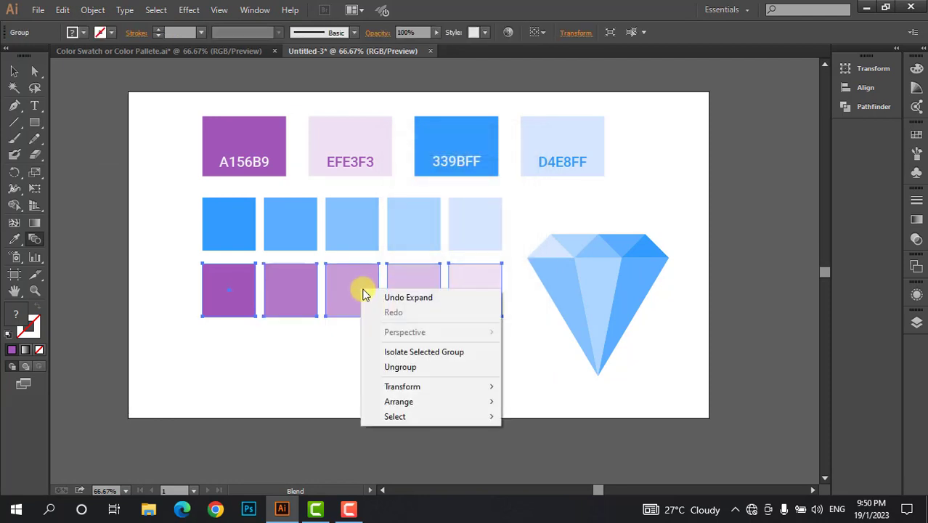
{"action": "left_click", "coordinate": [413, 368]}
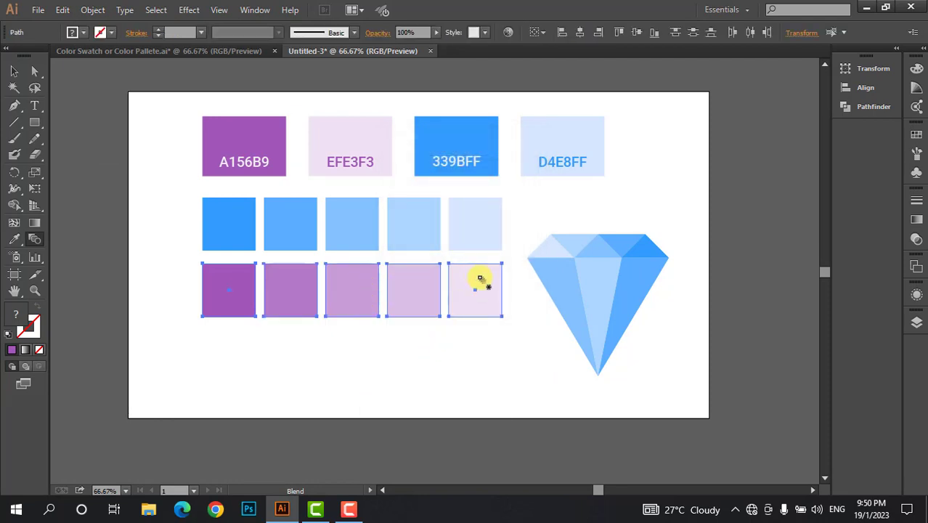
{"action": "left_click", "coordinate": [13, 70]}
{"action": "left_click", "coordinate": [450, 355]}
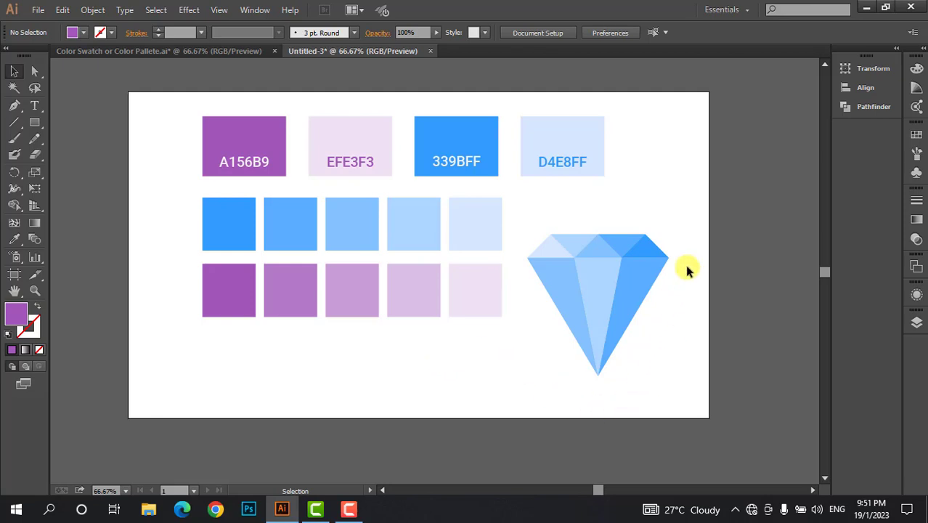
{"action": "left_click", "coordinate": [652, 278]}
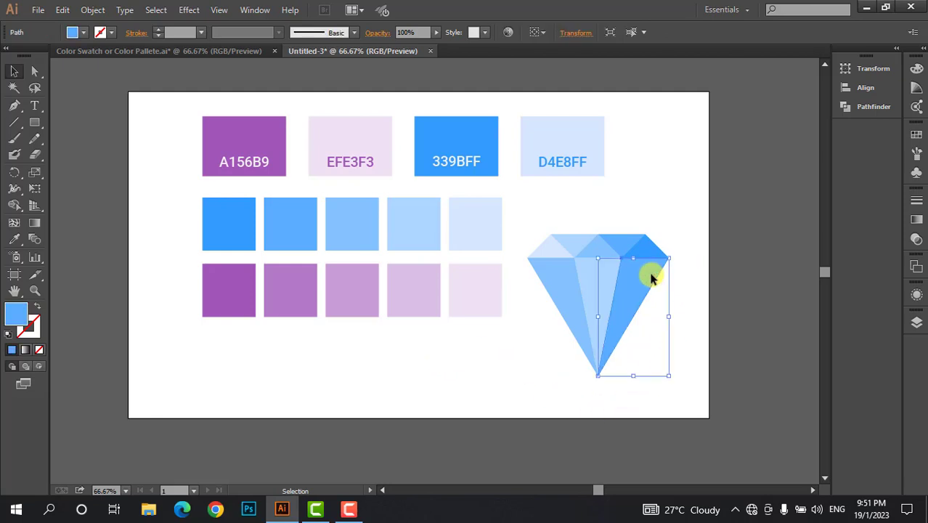
{"action": "left_click", "coordinate": [674, 233]}
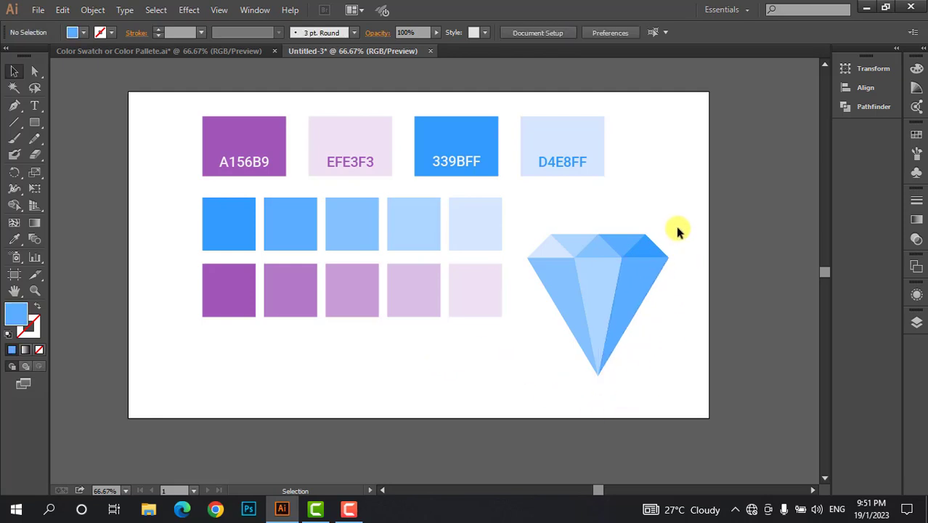